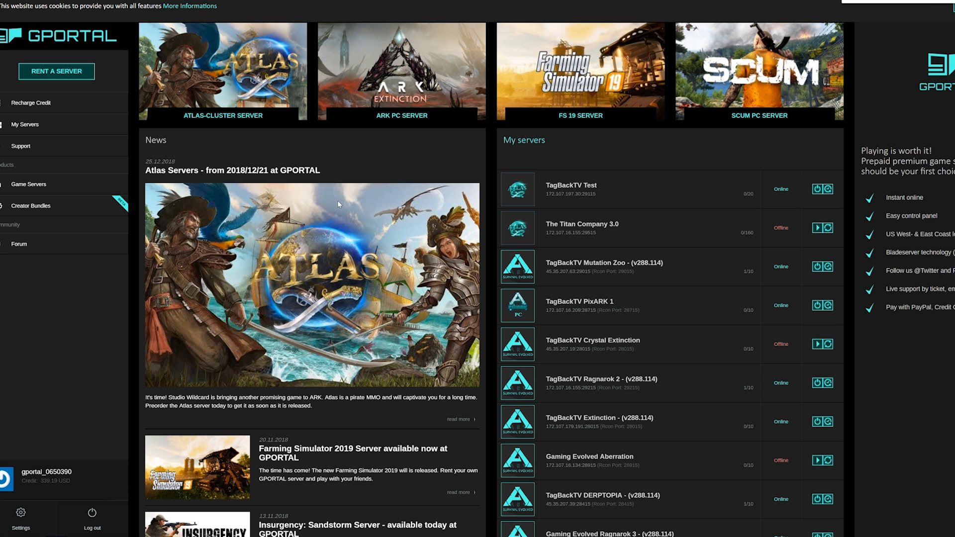
# Step: Open My Servers and scroll to Gamecloud #128587 holding the offline Titan Company 3.0 server
pyautogui.scroll(-5, 595, 341)
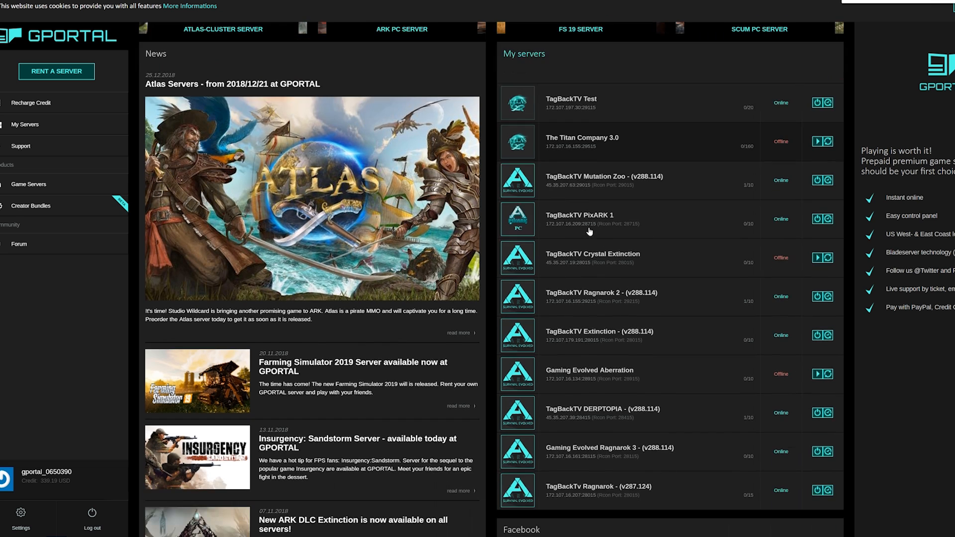
pyautogui.scroll(5, 594, 378)
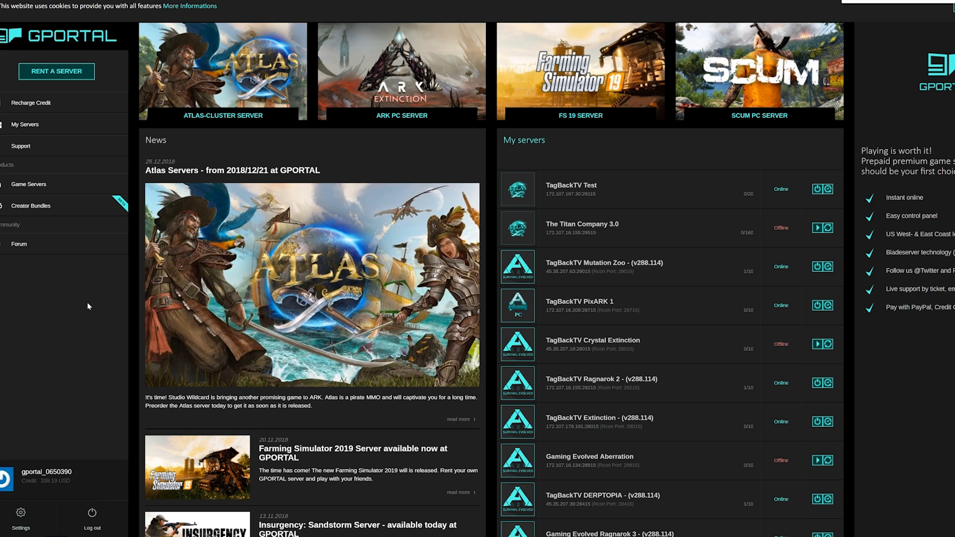
pyautogui.click(39, 125)
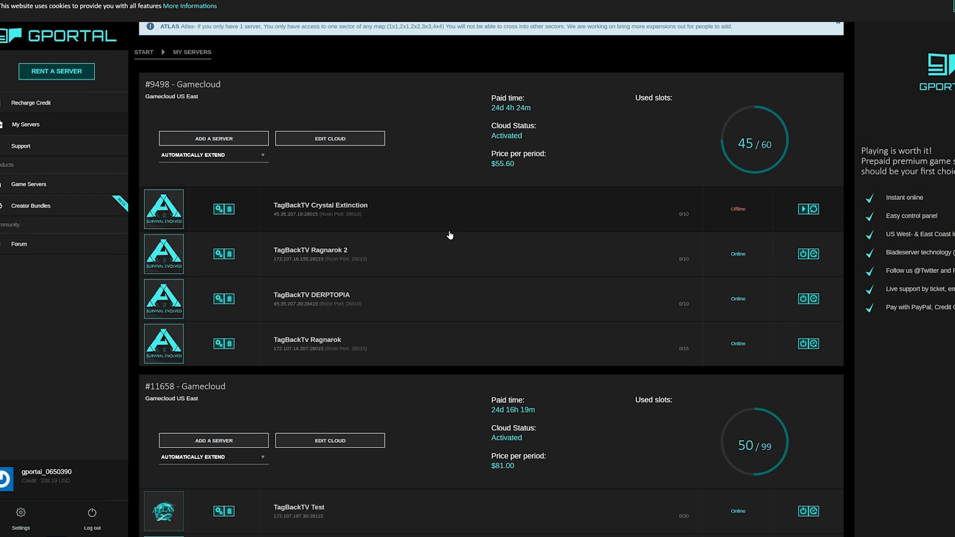
pyautogui.scroll(-9, 449, 235)
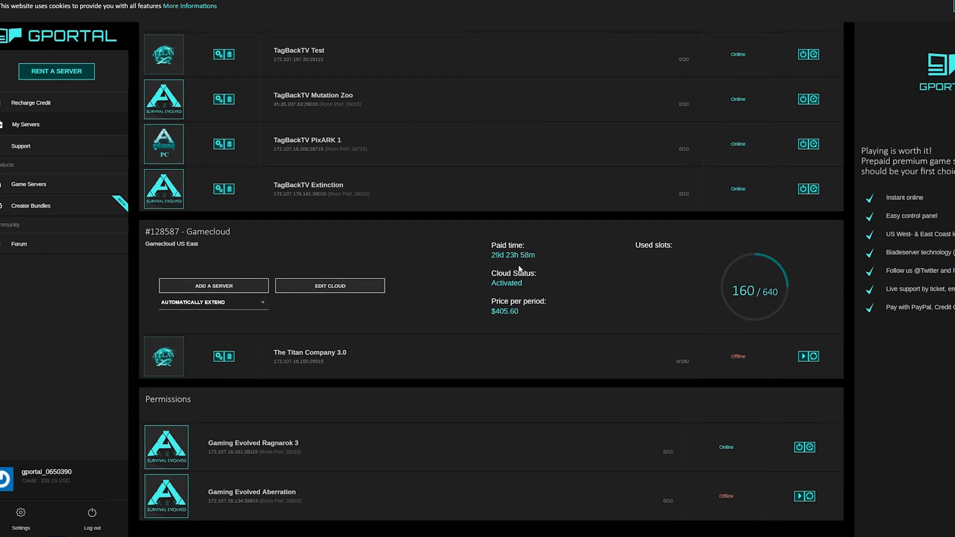
pyautogui.scroll(3, 752, 291)
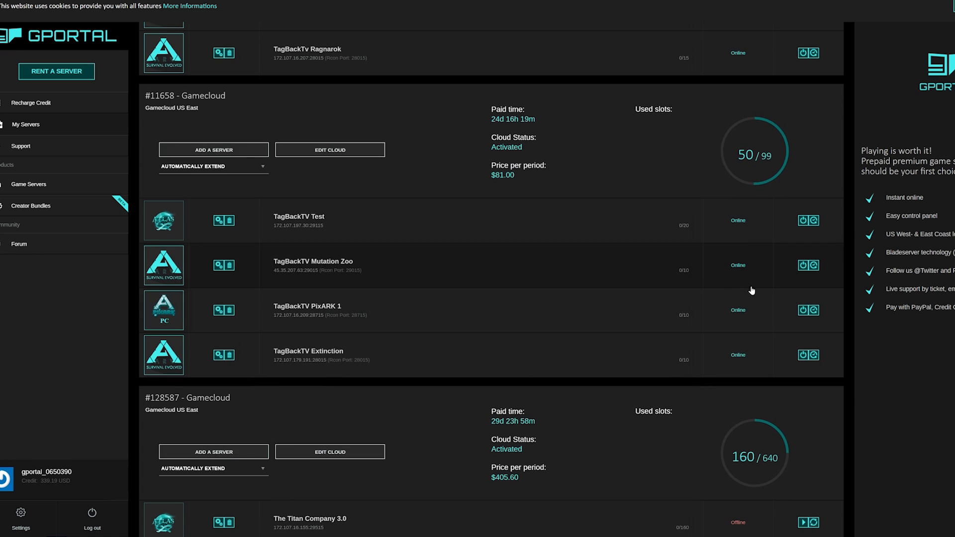
pyautogui.scroll(1, 646, 287)
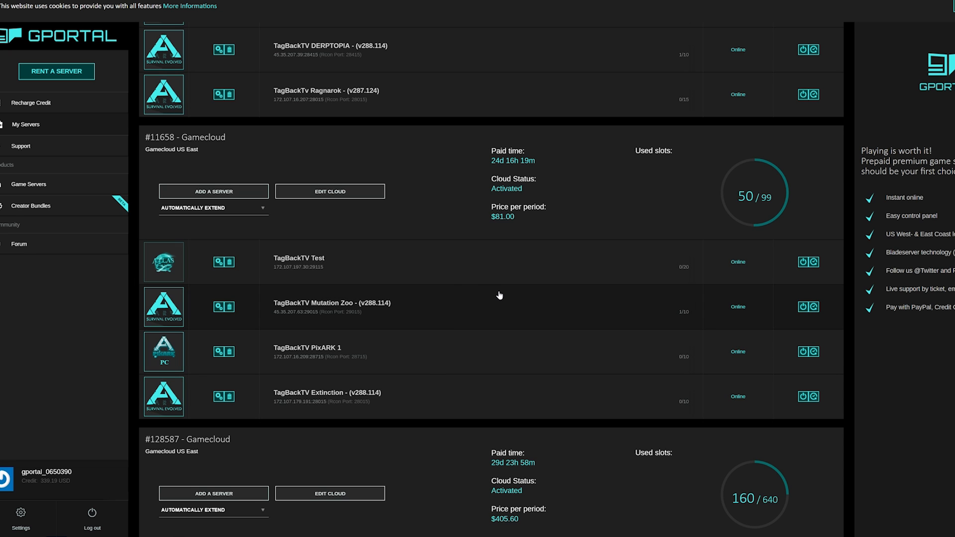
pyautogui.scroll(-3, 499, 295)
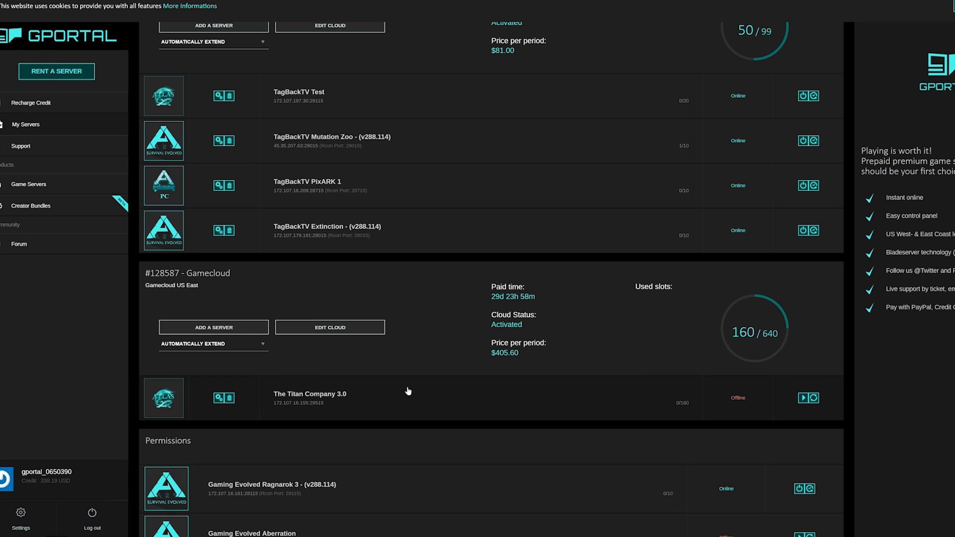
pyautogui.scroll(-1, 407, 389)
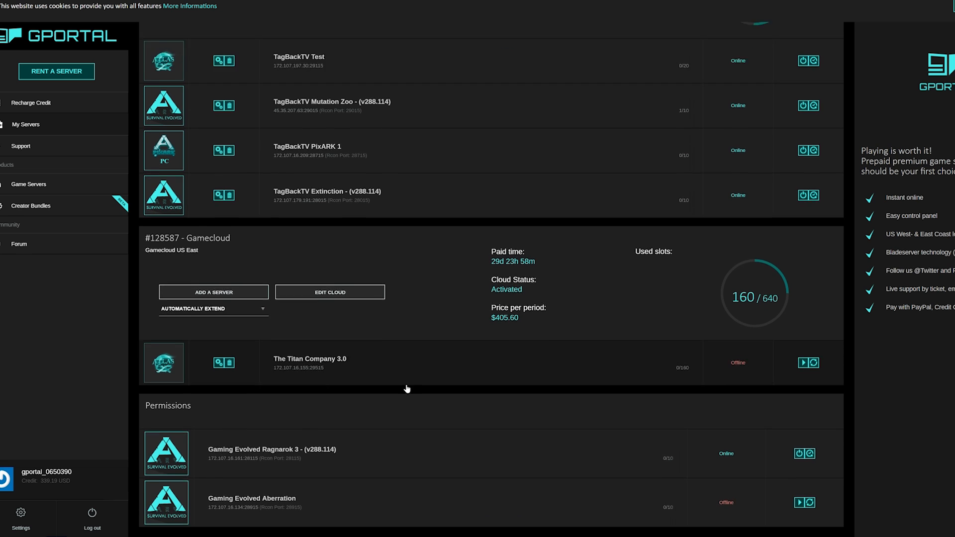
pyautogui.scroll(-1, 407, 389)
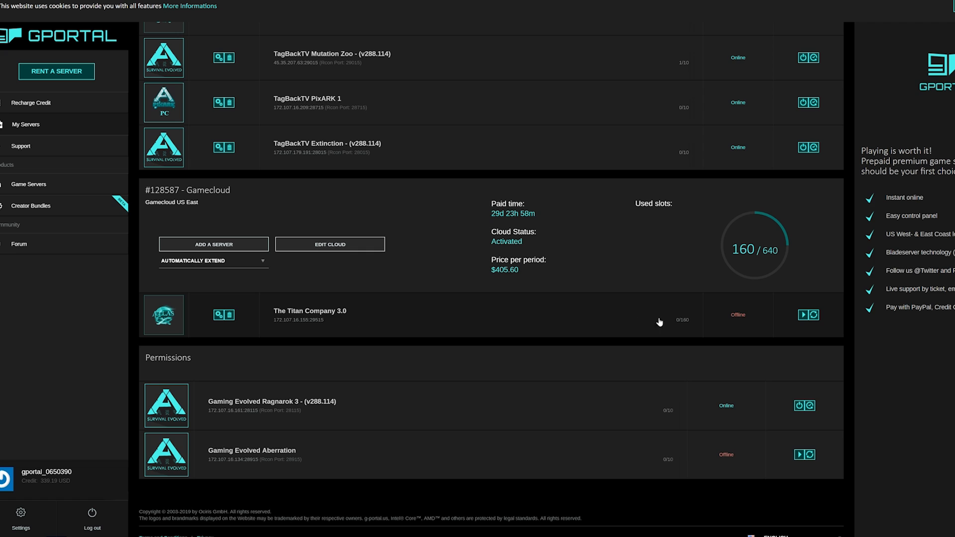
# Step: Start a new server in cloud #128587 as ATLAS (US EAST) with 480 slots
pyautogui.click(217, 249)
pyautogui.click(428, 99)
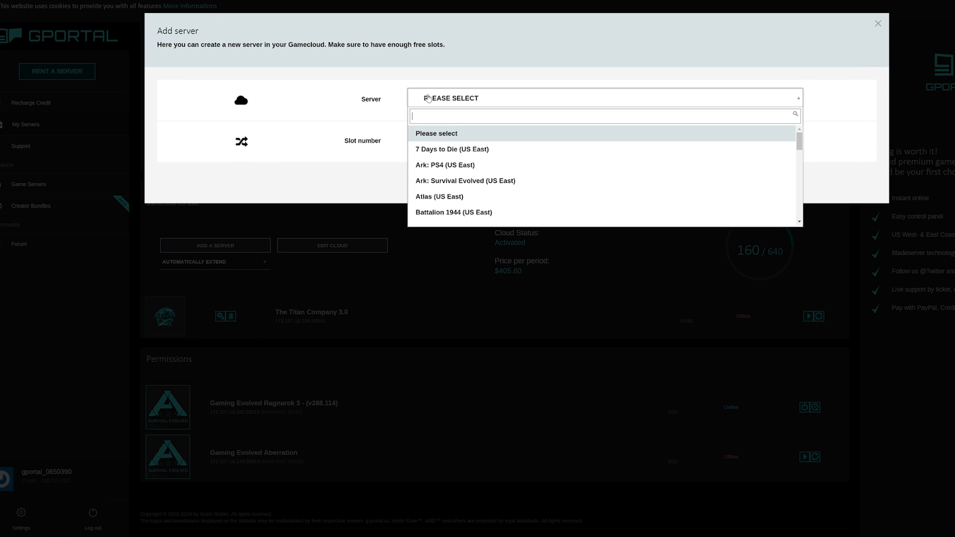
pyautogui.click(435, 199)
pyautogui.click(450, 147)
pyautogui.scroll(-20, 481, 181)
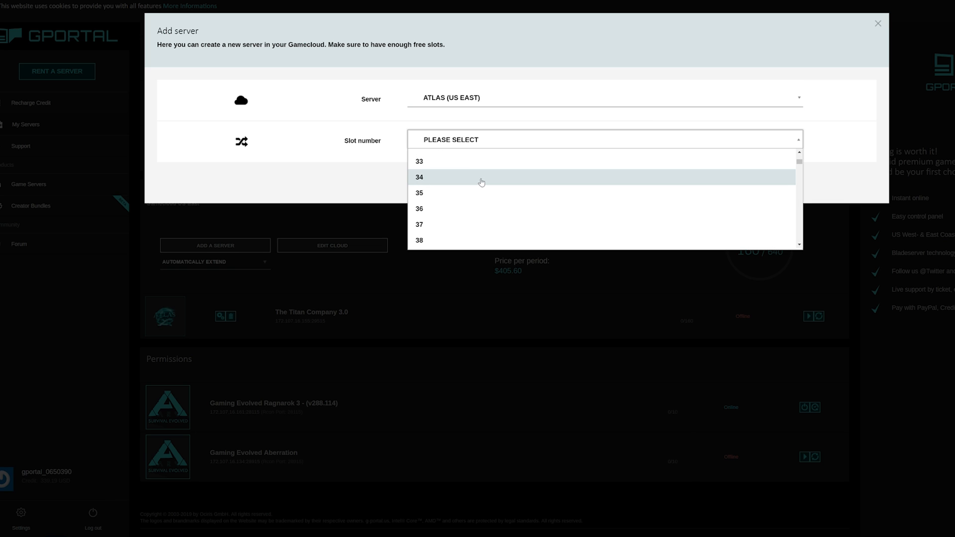
pyautogui.scroll(-20, 481, 183)
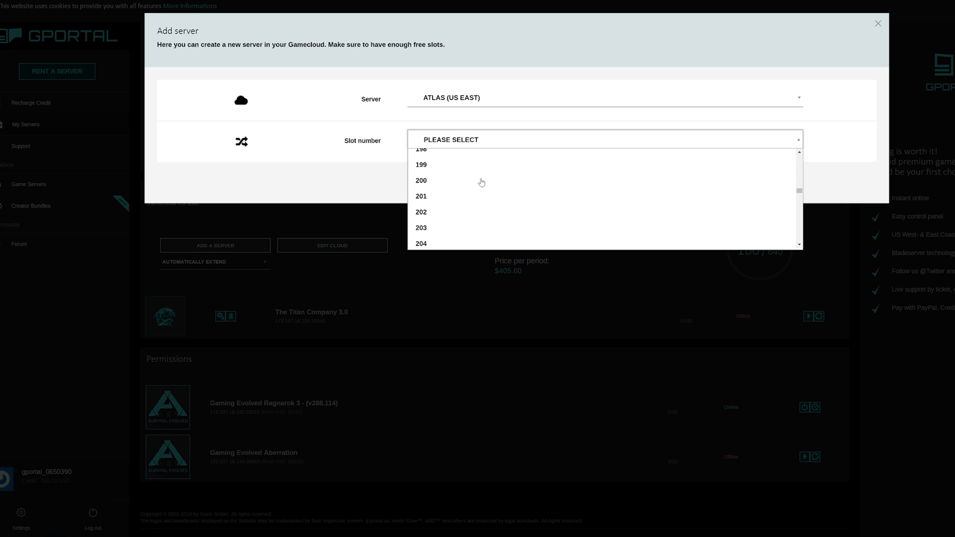
pyautogui.scroll(-20, 481, 183)
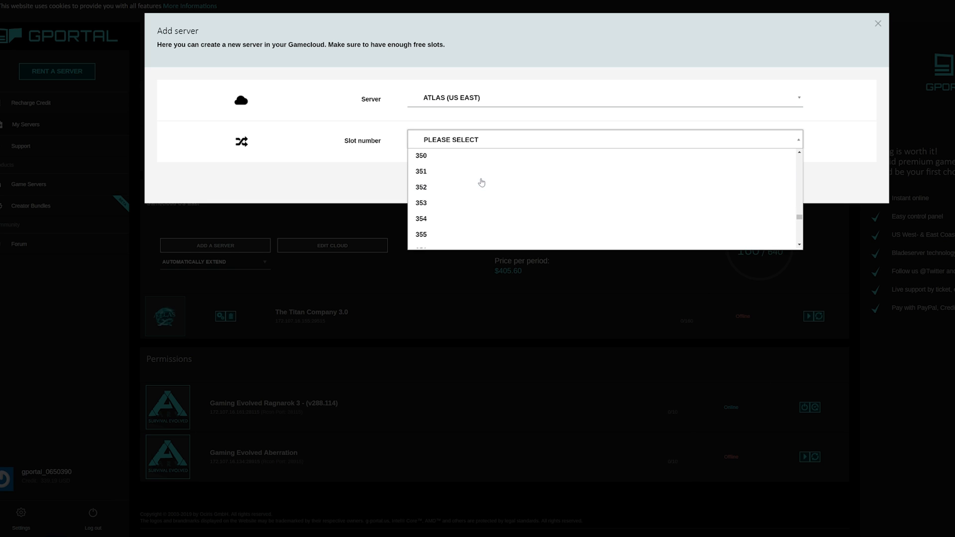
pyautogui.scroll(-2, 482, 183)
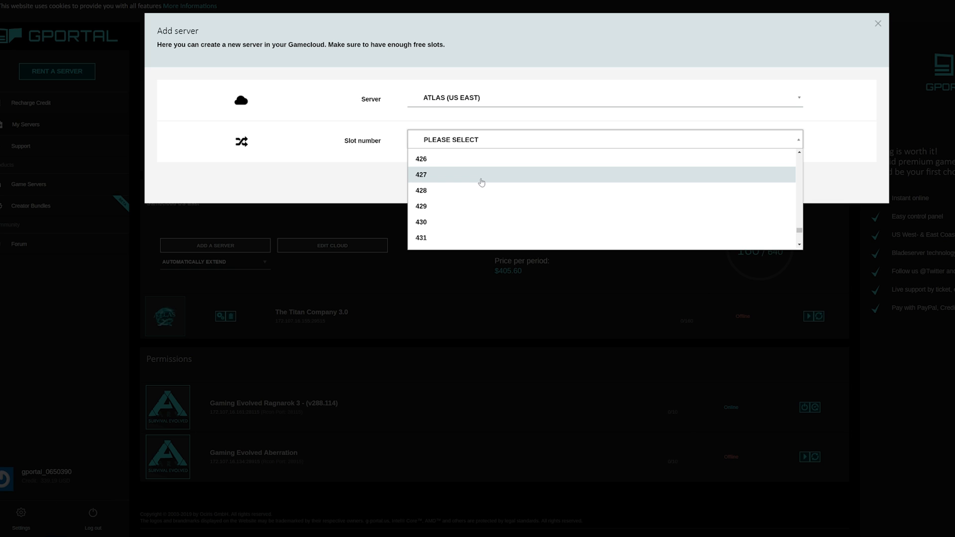
pyautogui.scroll(-2, 481, 183)
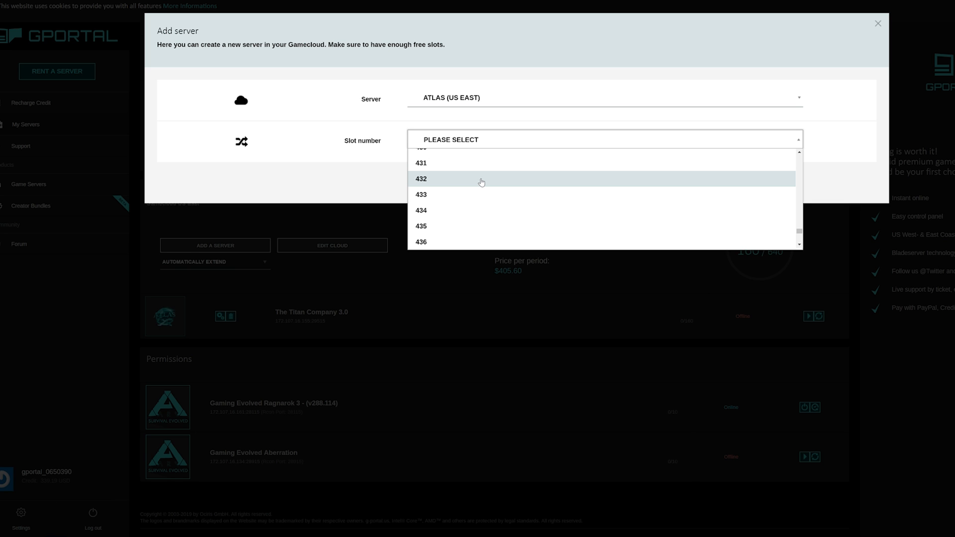
pyautogui.scroll(-15, 482, 183)
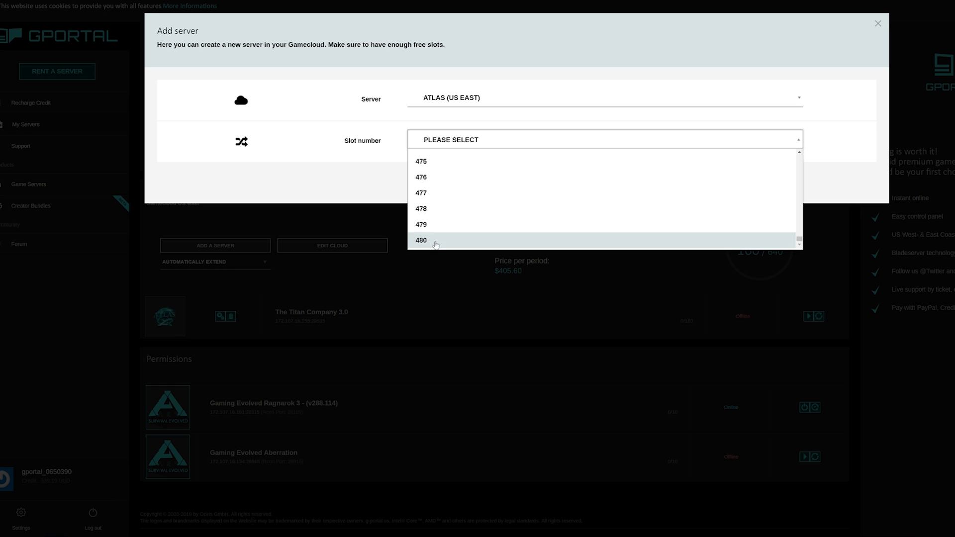
pyautogui.click(428, 242)
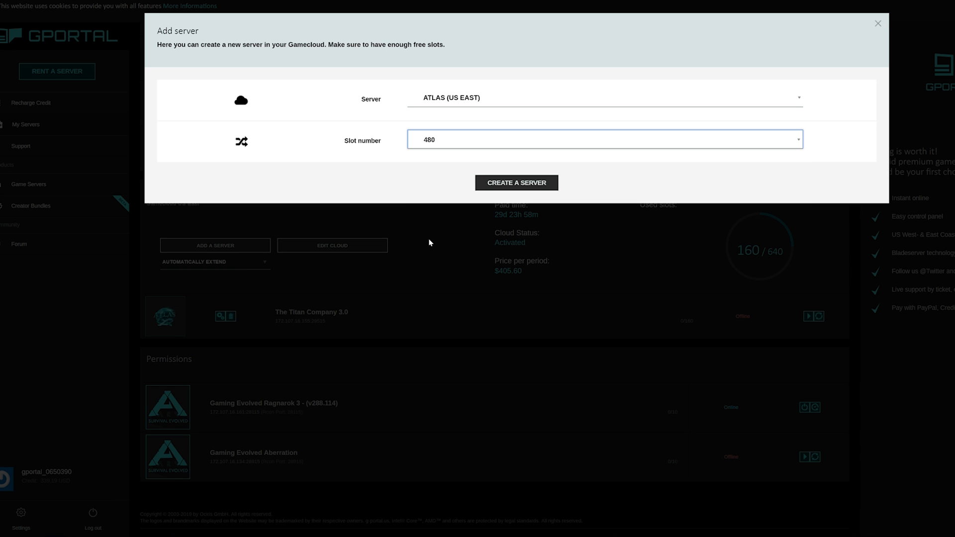
# Step: Create the 480-slot Atlas (US East) server and open its Cluster Overview page
pyautogui.click(517, 183)
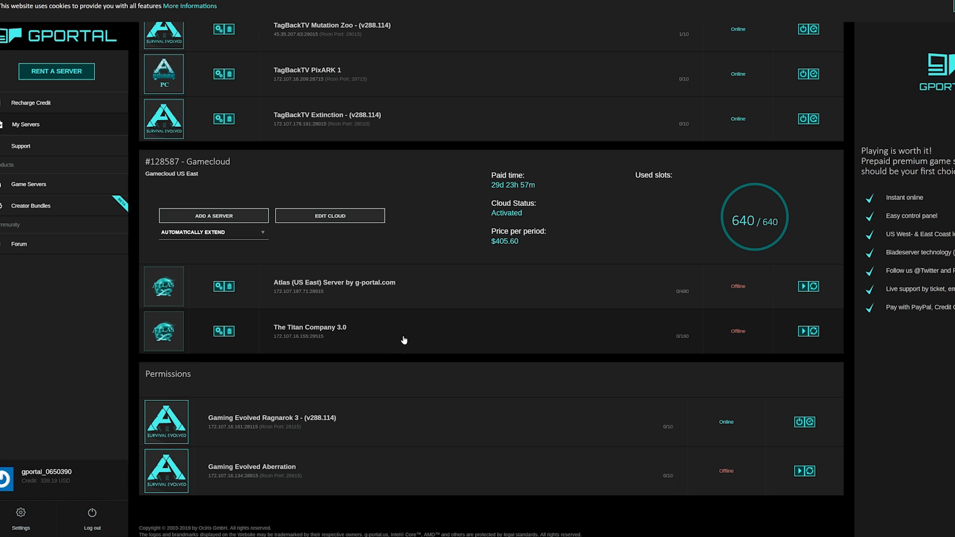
pyautogui.click(343, 284)
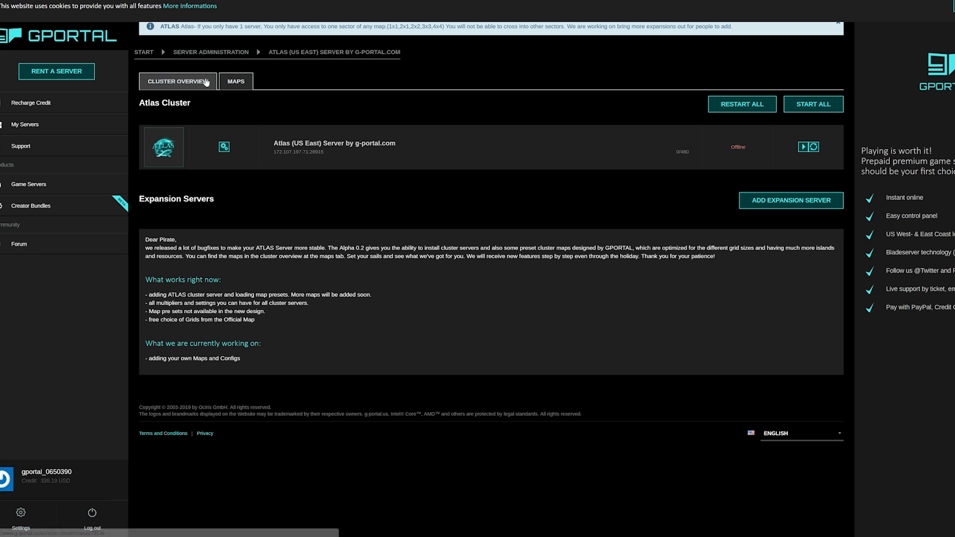
# Step: Choose the 4X4 FUN ALLBIOMS BY G-PORTAL.COM map and set the server's location to C3
pyautogui.click(232, 84)
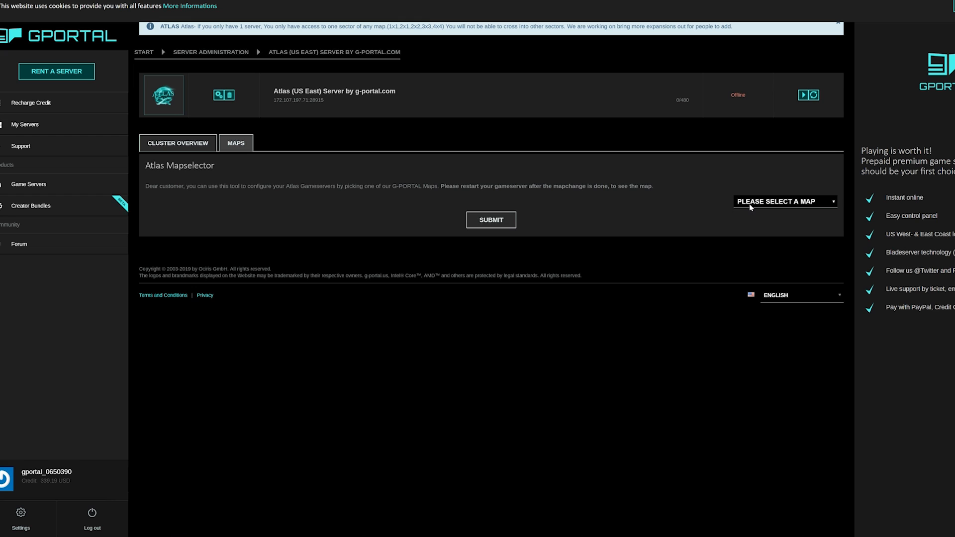
pyautogui.click(751, 204)
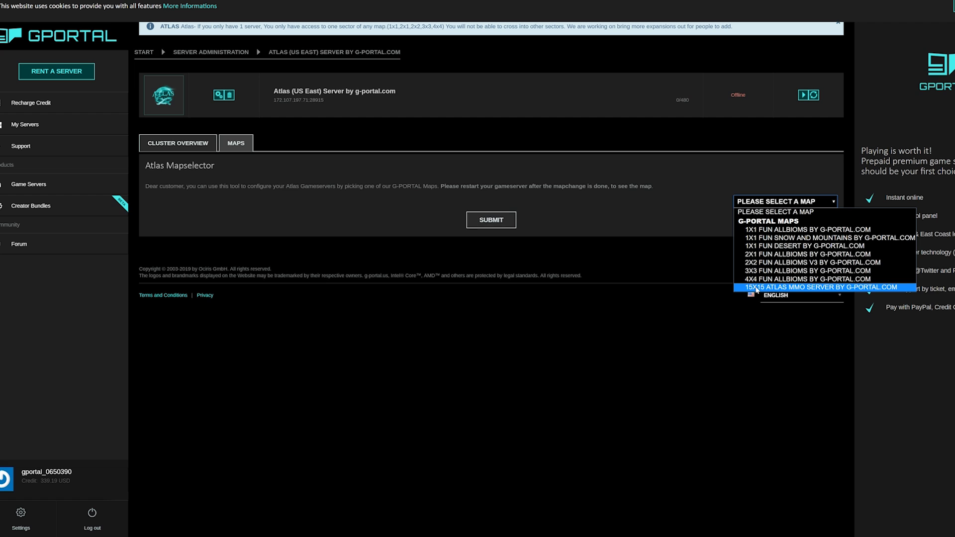
pyautogui.click(756, 281)
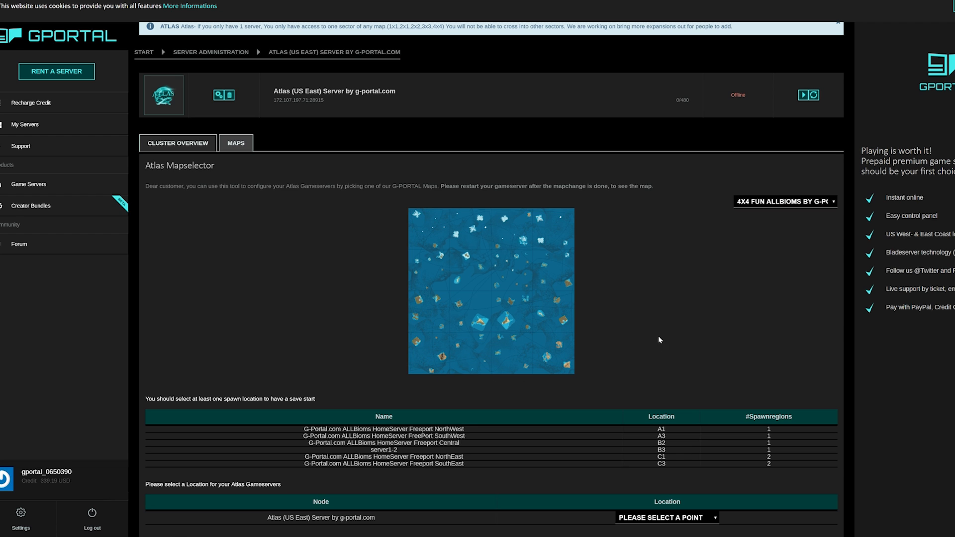
pyautogui.scroll(-1, 660, 340)
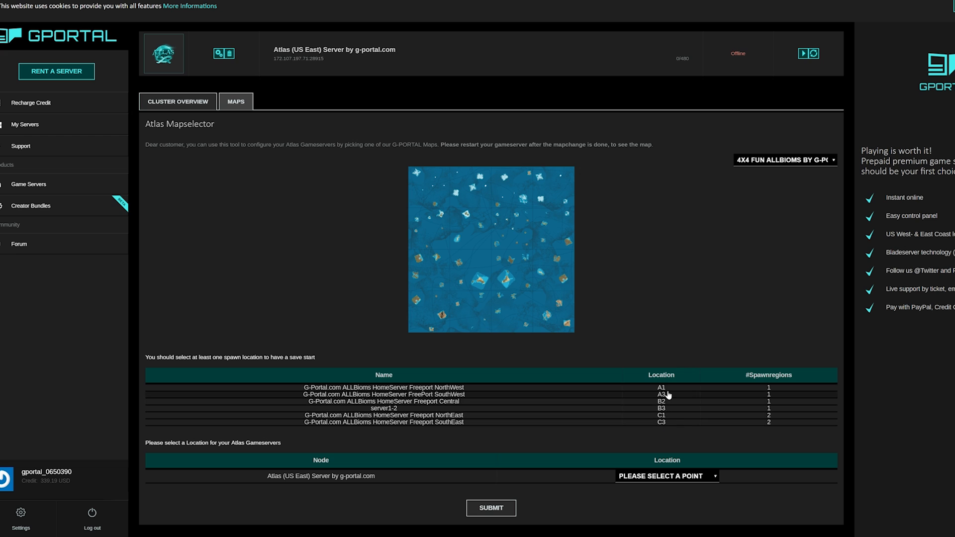
pyautogui.scroll(-1, 656, 424)
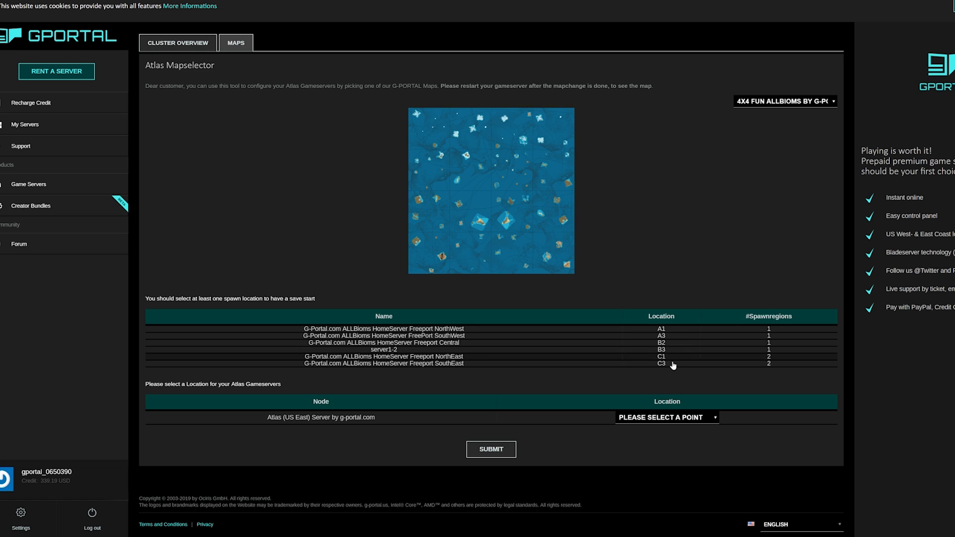
pyautogui.click(658, 418)
pyautogui.click(634, 366)
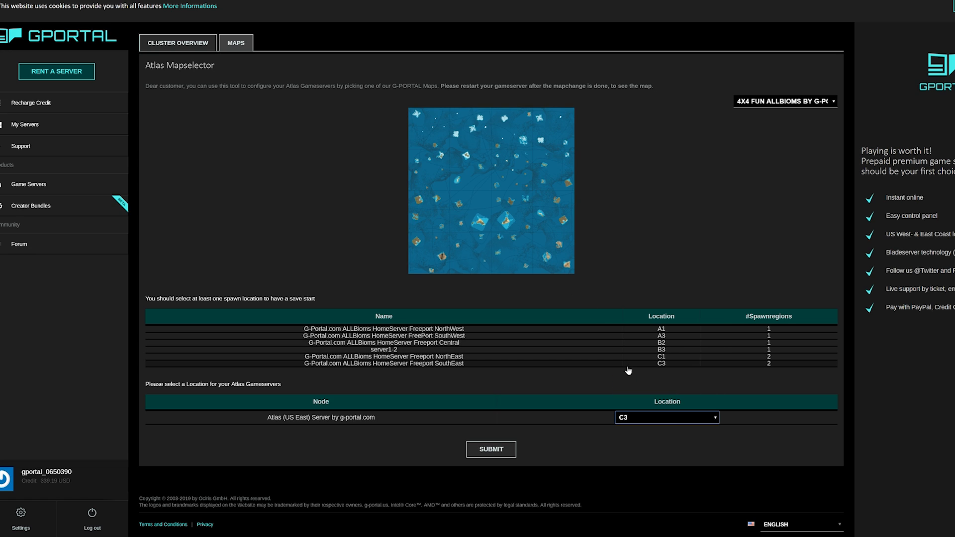
# Step: Submit and confirm the map change, then go back to the Cluster Overview
pyautogui.click(502, 450)
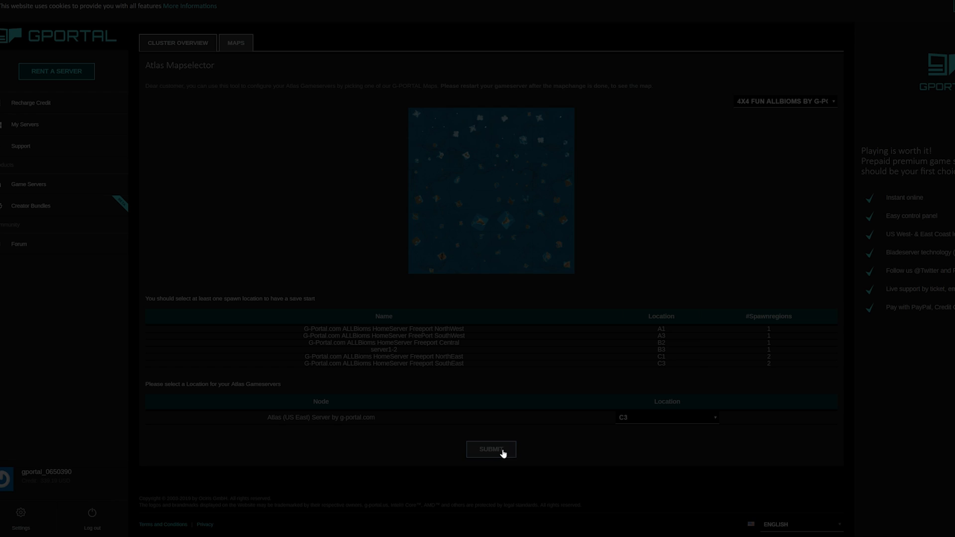
pyautogui.click(454, 106)
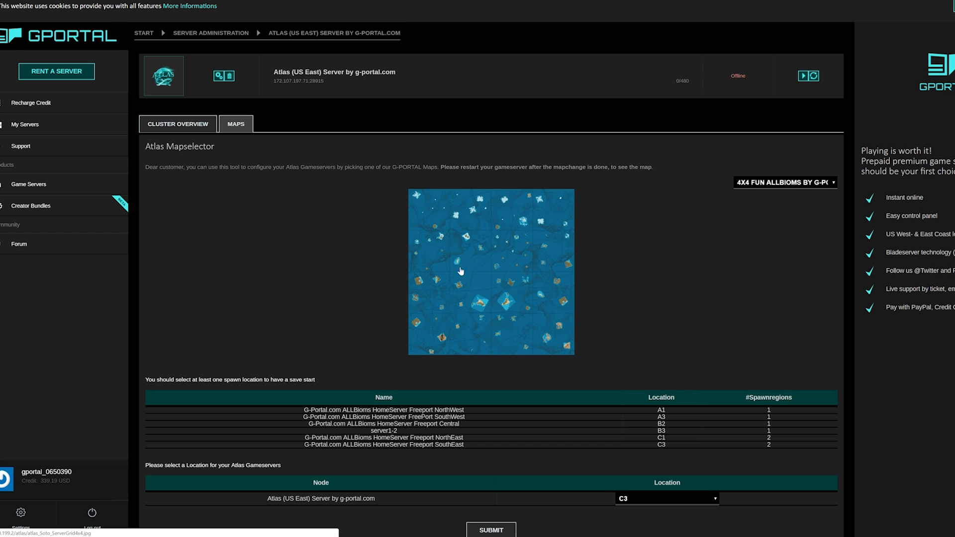
pyautogui.scroll(-3, 520, 257)
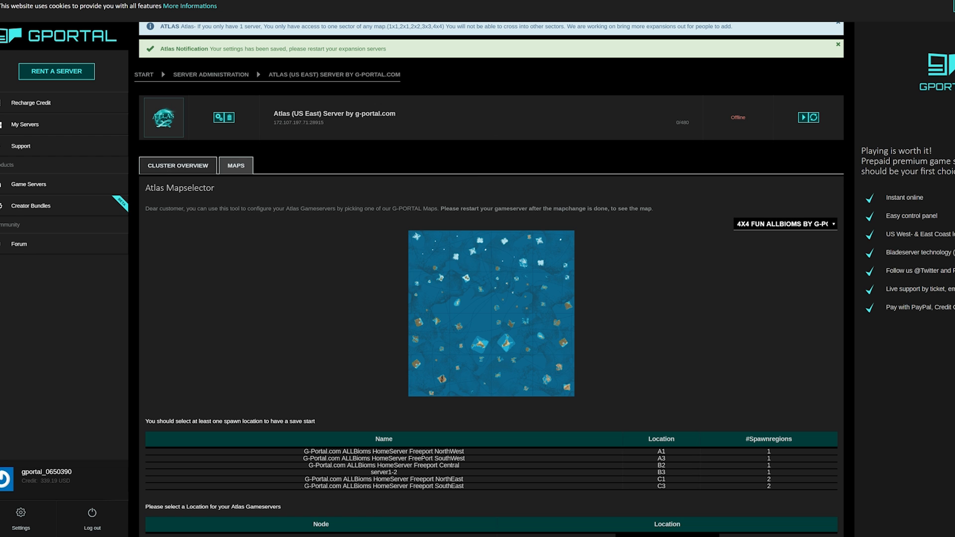
pyautogui.click(185, 160)
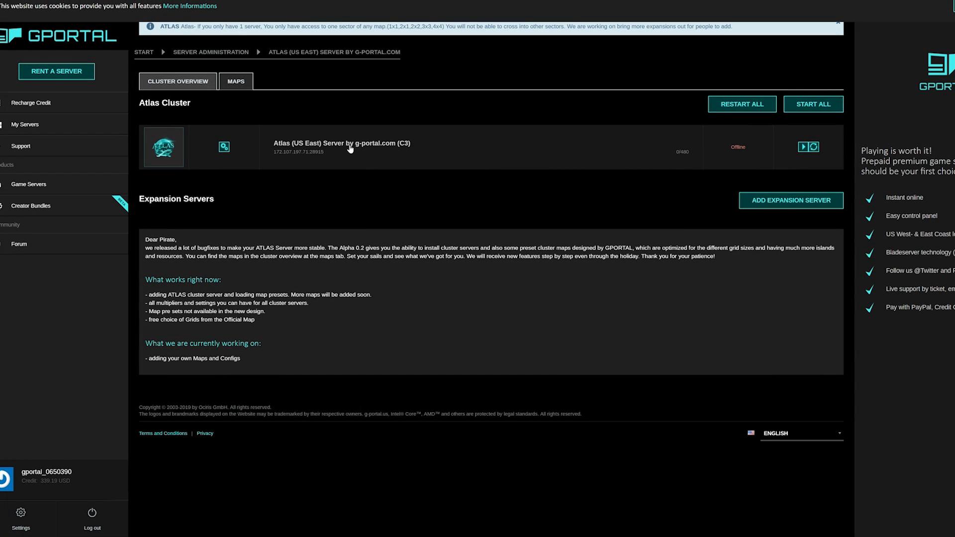
# Step: Rename the server to 'The Titan Company' in its Basic Settings
pyautogui.click(351, 148)
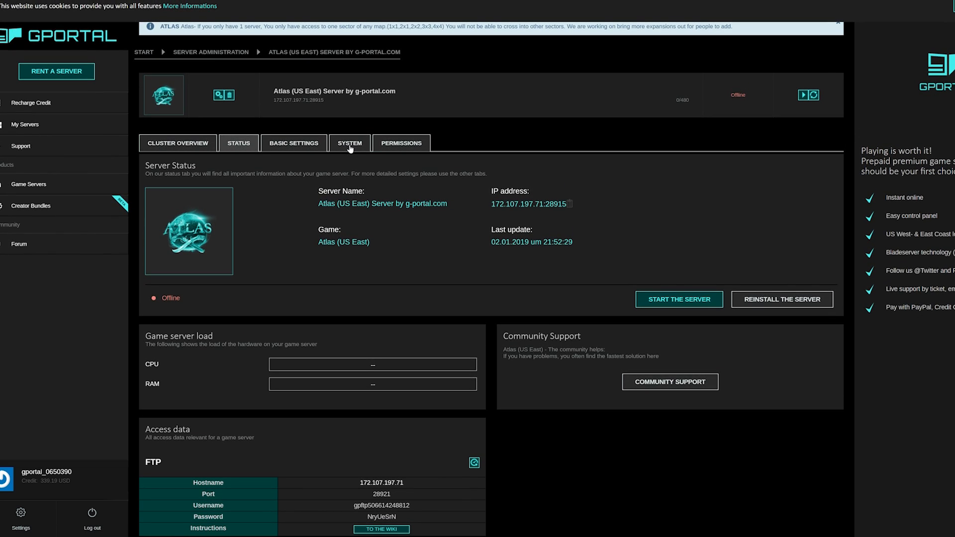
pyautogui.scroll(-2, 443, 238)
pyautogui.scroll(2, 410, 223)
pyautogui.click(285, 144)
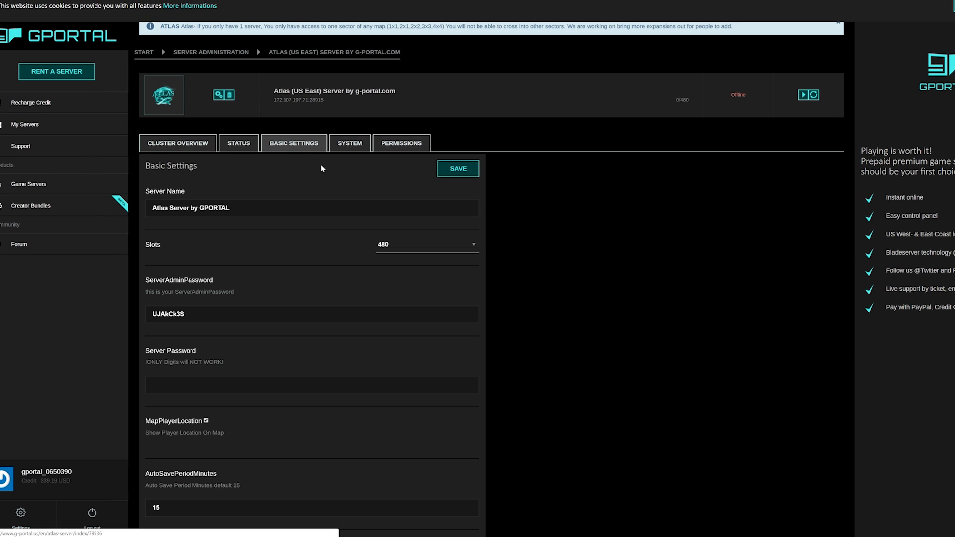
pyautogui.tripleClick(217, 208)
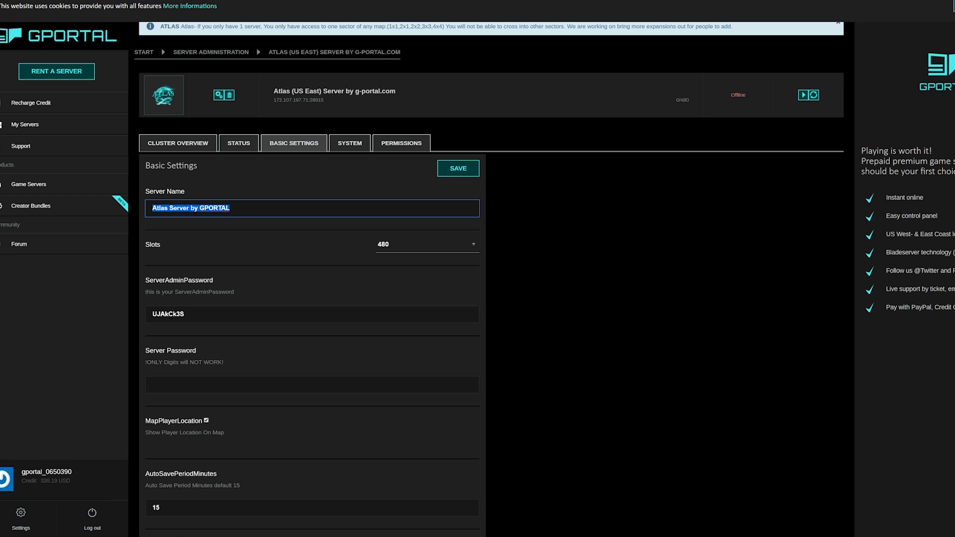
pyautogui.write('The Ti')
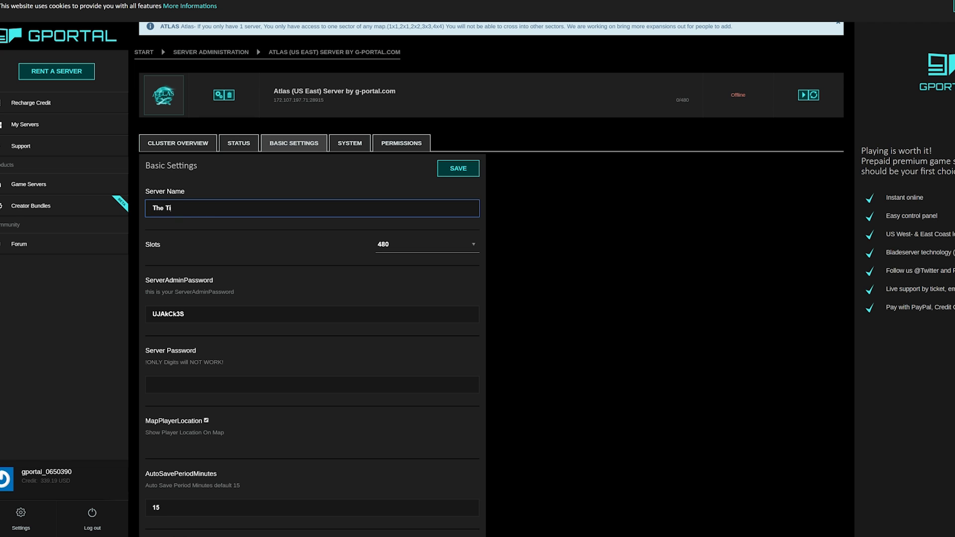
pyautogui.write('tan Company')
pyautogui.press('Tab')
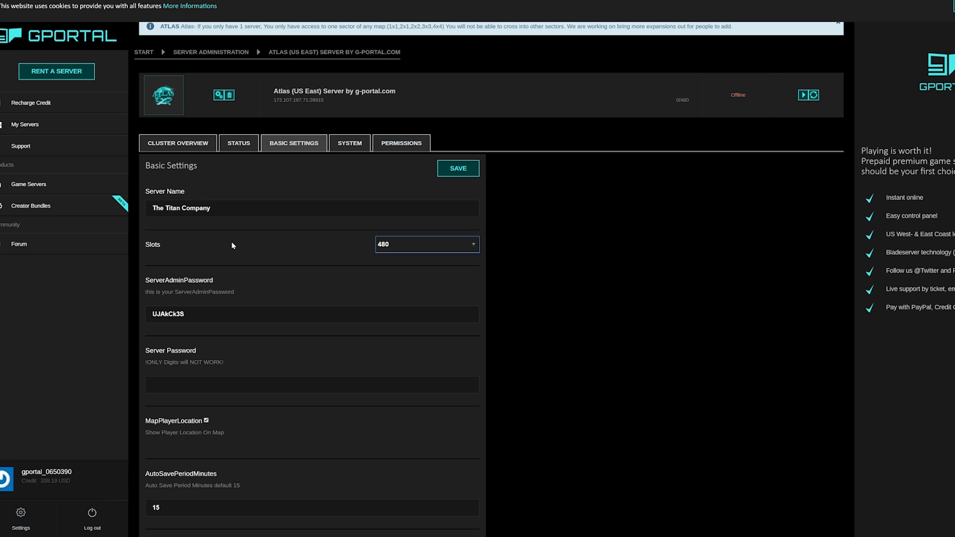
# Step: Review AutoSavePeriodMinutes and DifficultyOffset, leaving both values unchanged
pyautogui.scroll(-1, 245, 263)
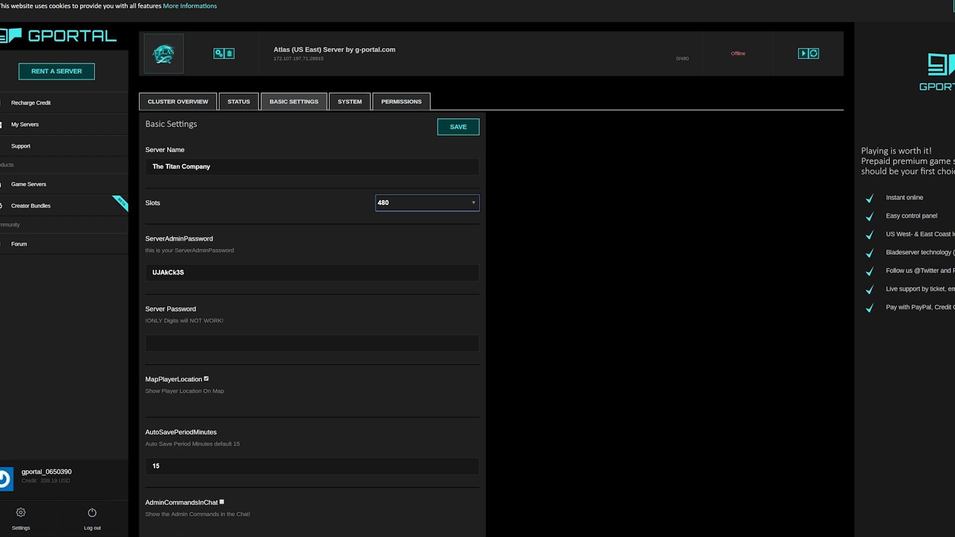
pyautogui.scroll(-3, 275, 322)
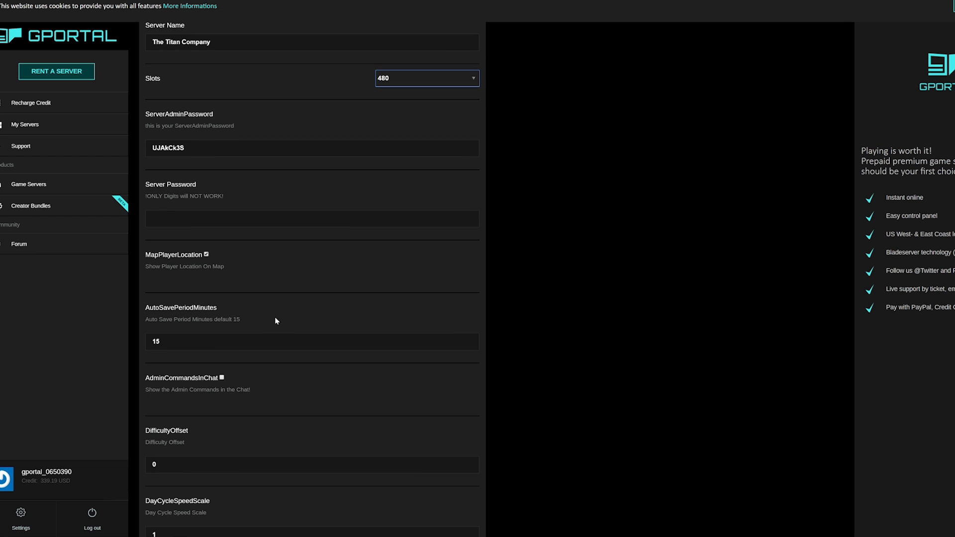
pyautogui.scroll(-1, 336, 301)
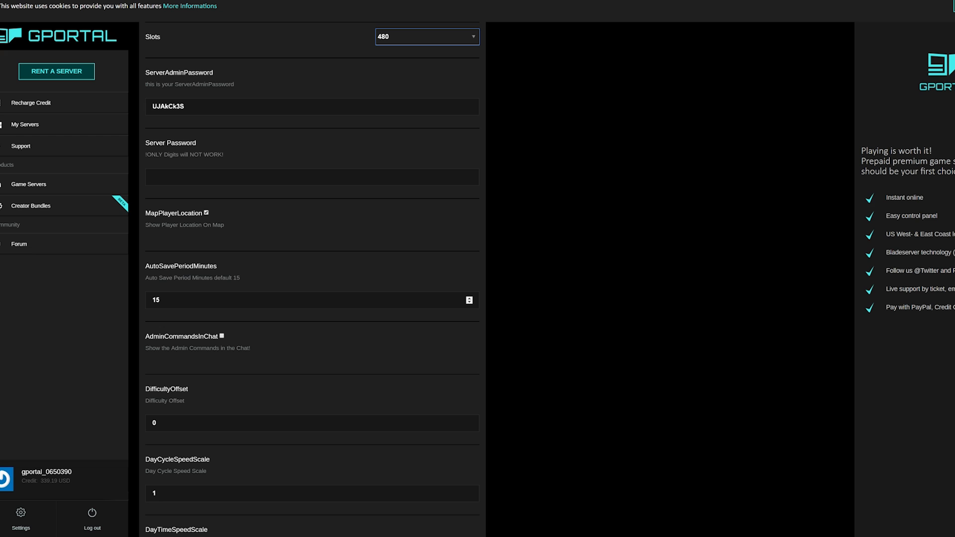
pyautogui.click(160, 300)
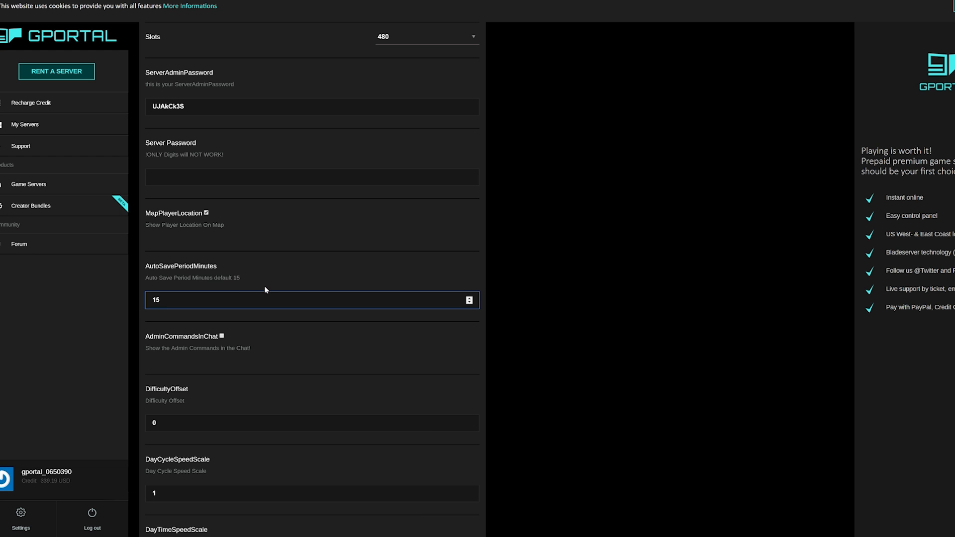
pyautogui.scroll(-2, 266, 282)
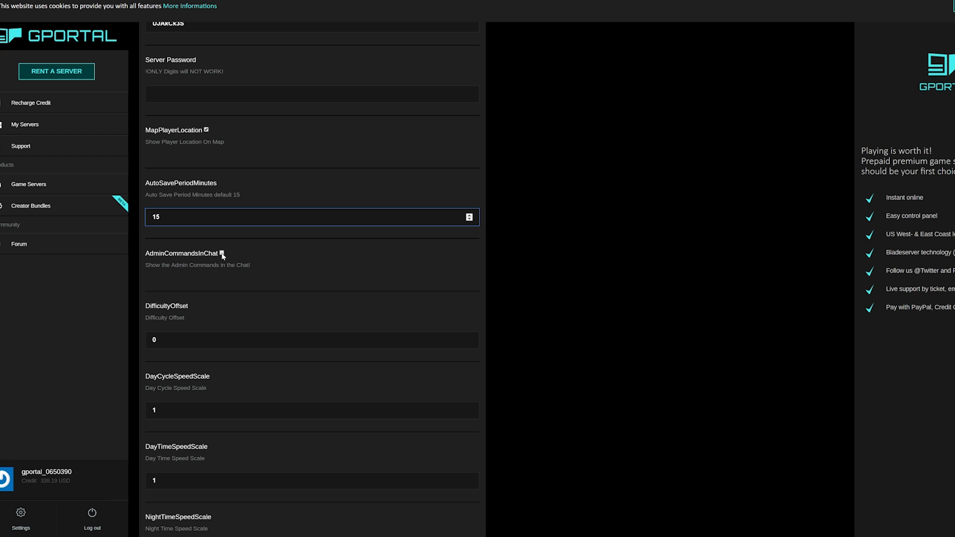
pyautogui.scroll(-2, 262, 273)
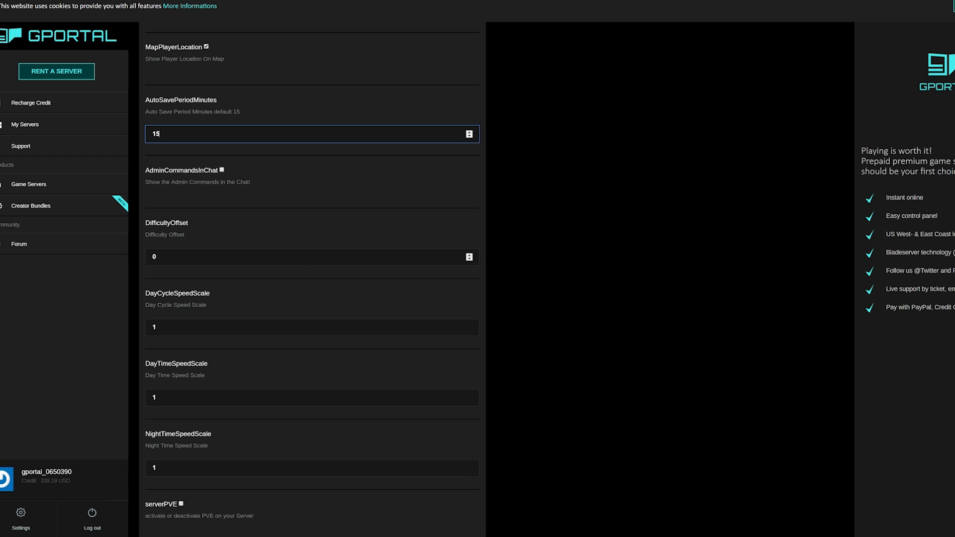
pyautogui.click(268, 258)
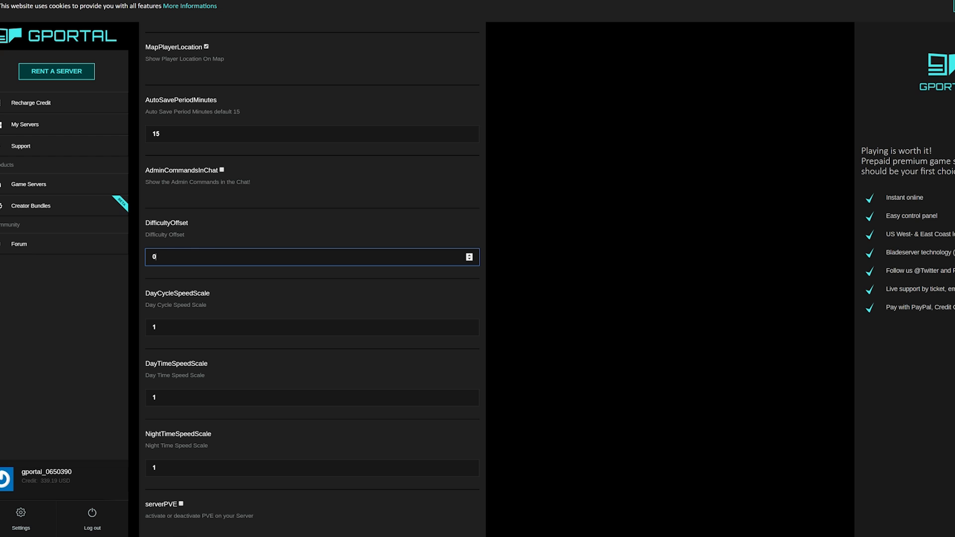
pyautogui.click(567, 259)
pyautogui.scroll(-2, 567, 260)
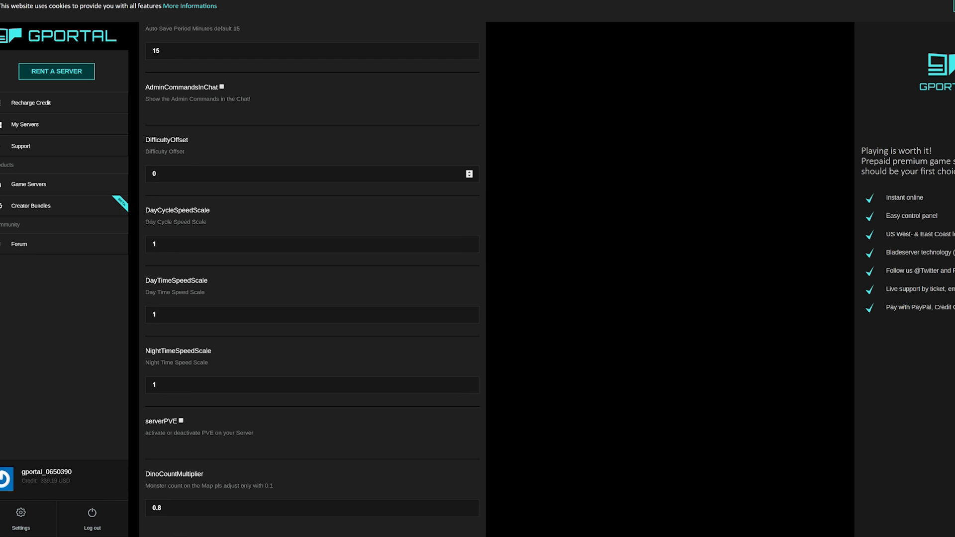
pyautogui.click(249, 174)
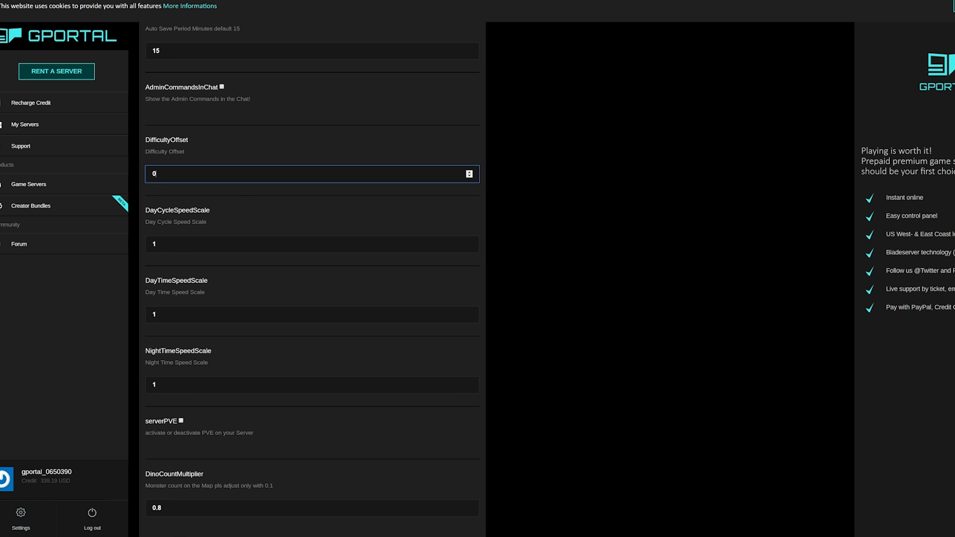
pyautogui.click(515, 214)
pyautogui.scroll(-1, 392, 234)
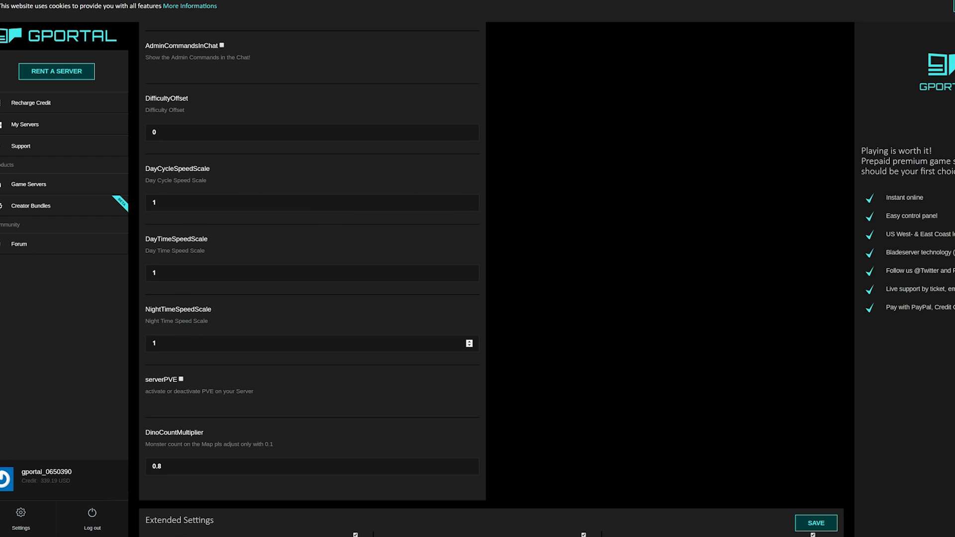
# Step: Set NightTimeSpeedScale from 2 to 1 and DayCycleSpeedScale from .7 to 1
pyautogui.doubleClick(248, 343)
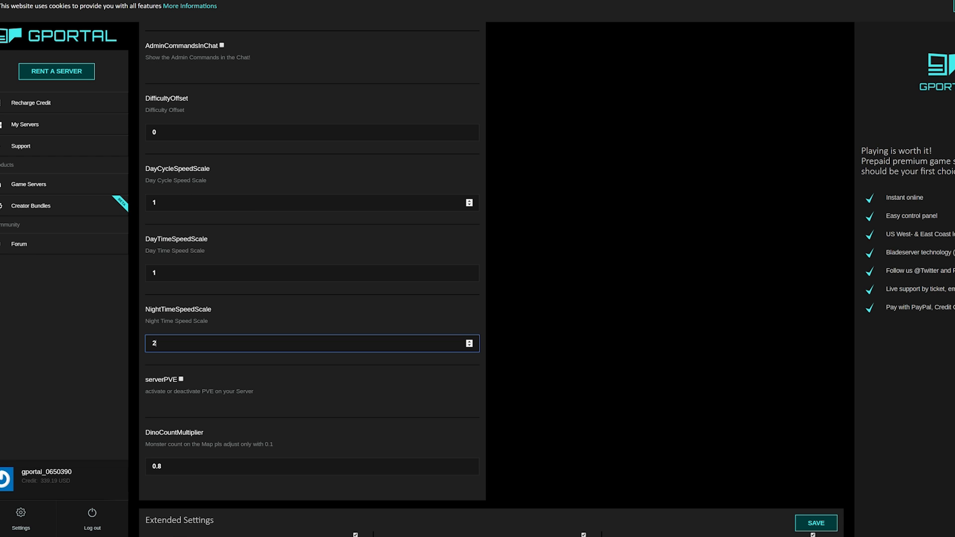
pyautogui.doubleClick(152, 203)
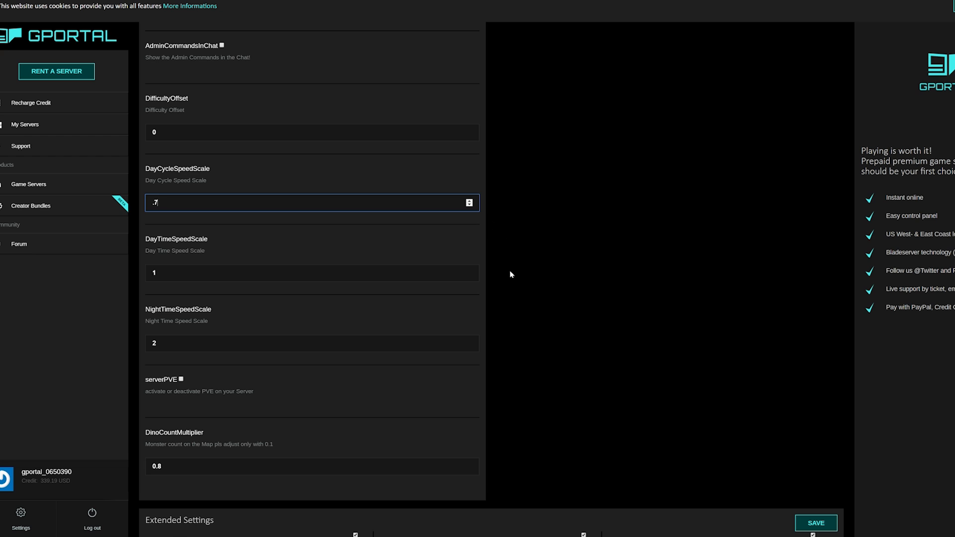
pyautogui.click(308, 343)
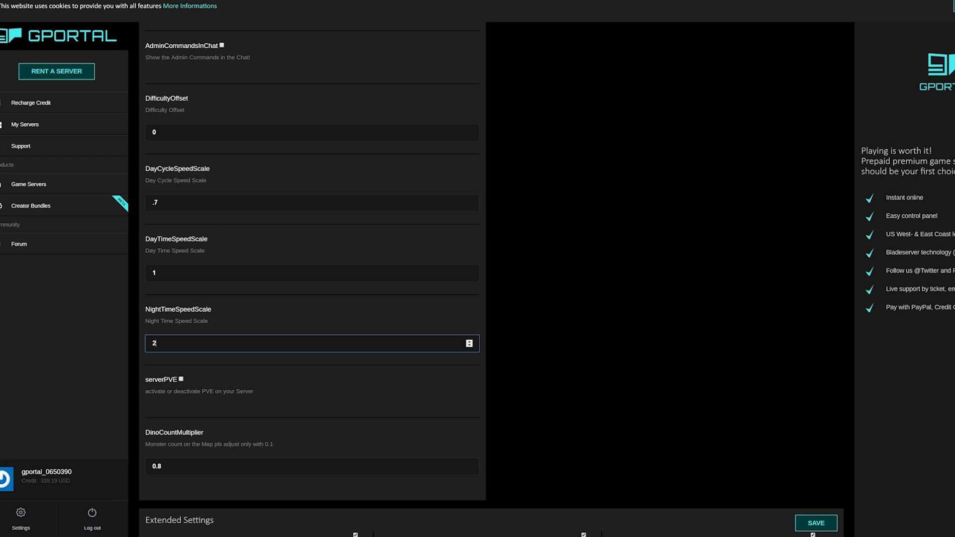
pyautogui.write('1')
pyautogui.doubleClick(154, 203)
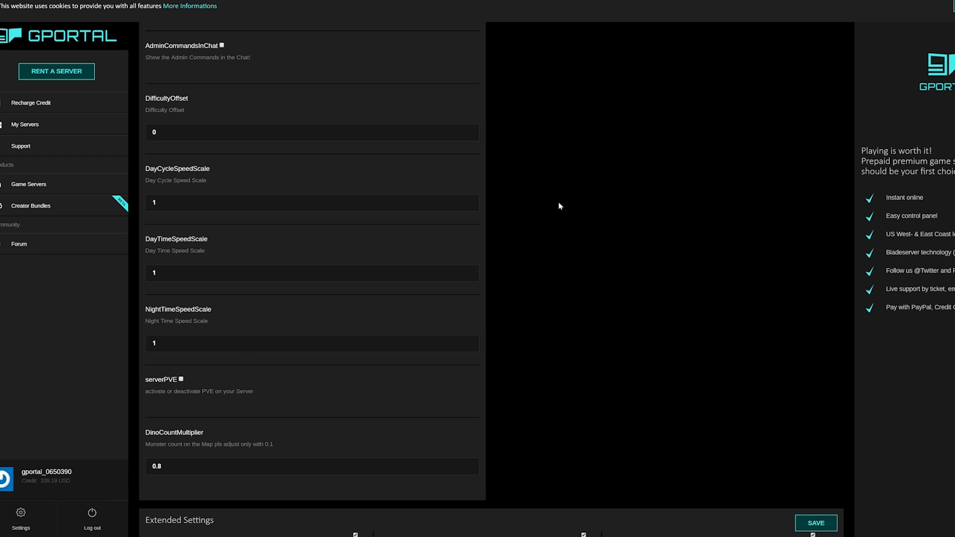
pyautogui.scroll(-1, 560, 206)
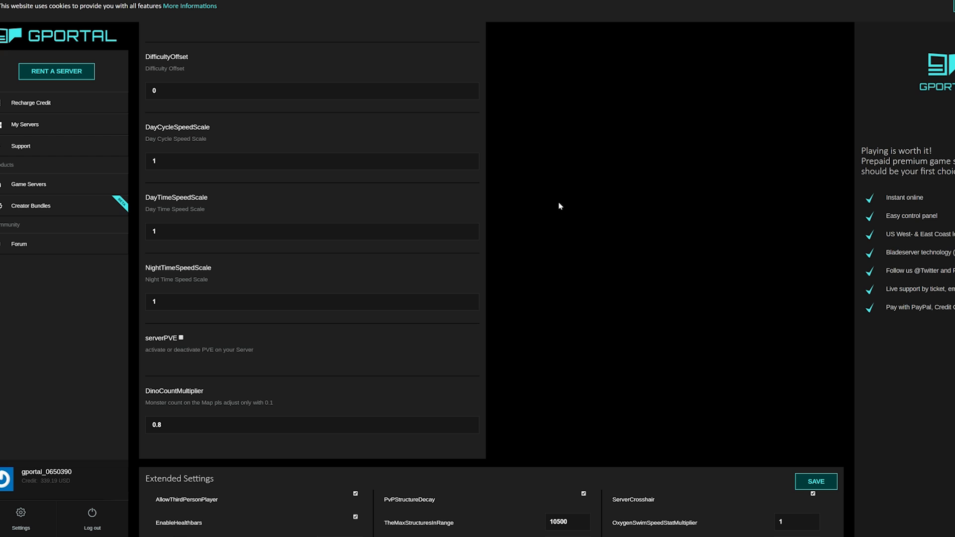
# Step: Change DinoCountMultiplier from 0.8 to 0.2 and save The Titan Company's configuration
pyautogui.scroll(-4, 559, 206)
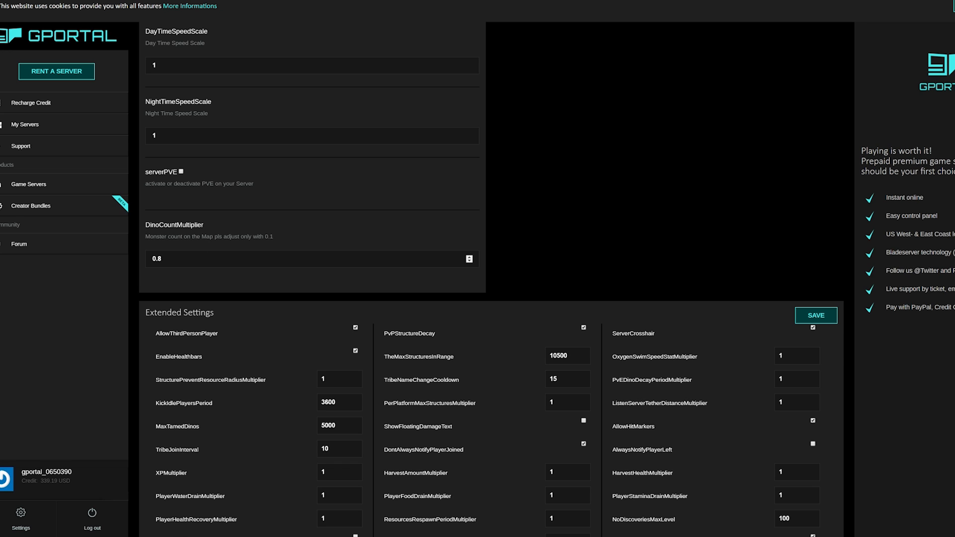
pyautogui.click(158, 259)
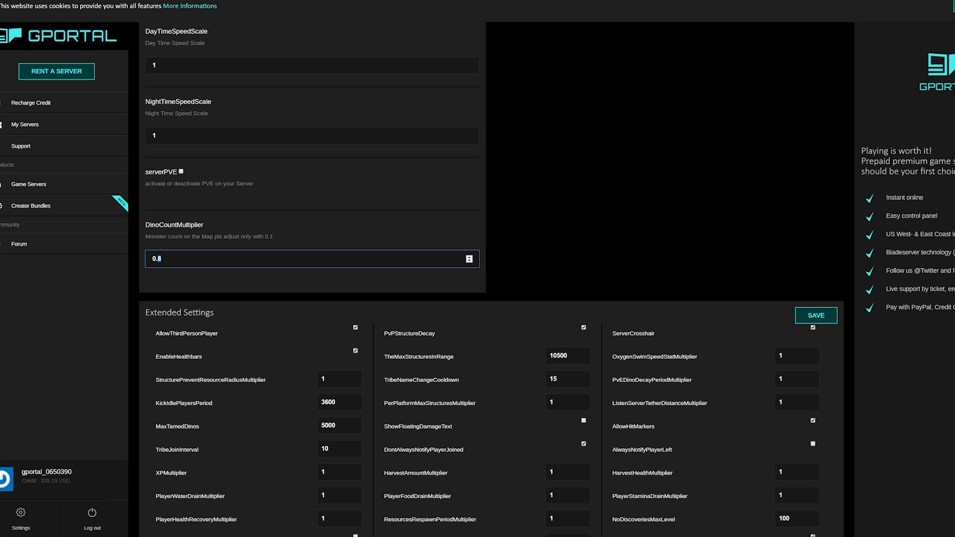
pyautogui.write('2')
pyautogui.scroll(15, 503, 215)
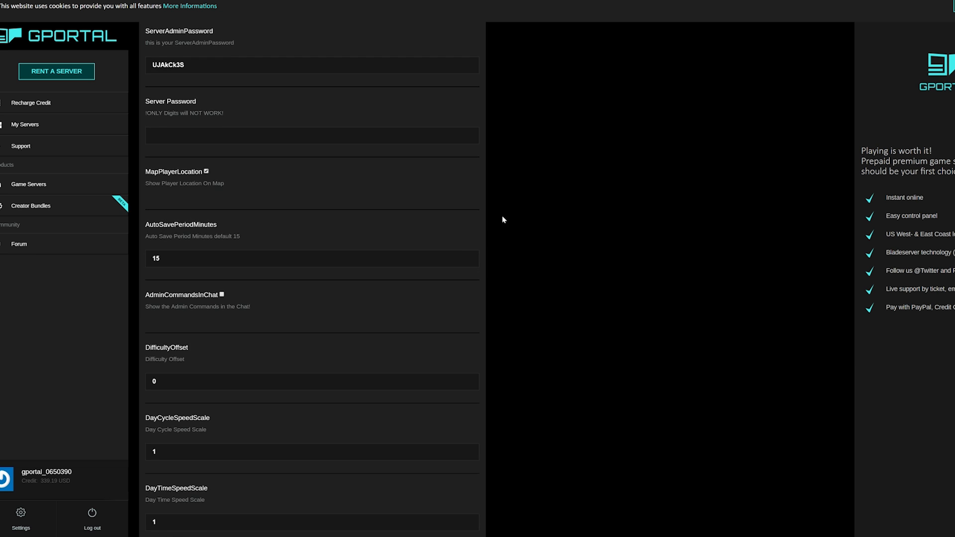
pyautogui.click(450, 171)
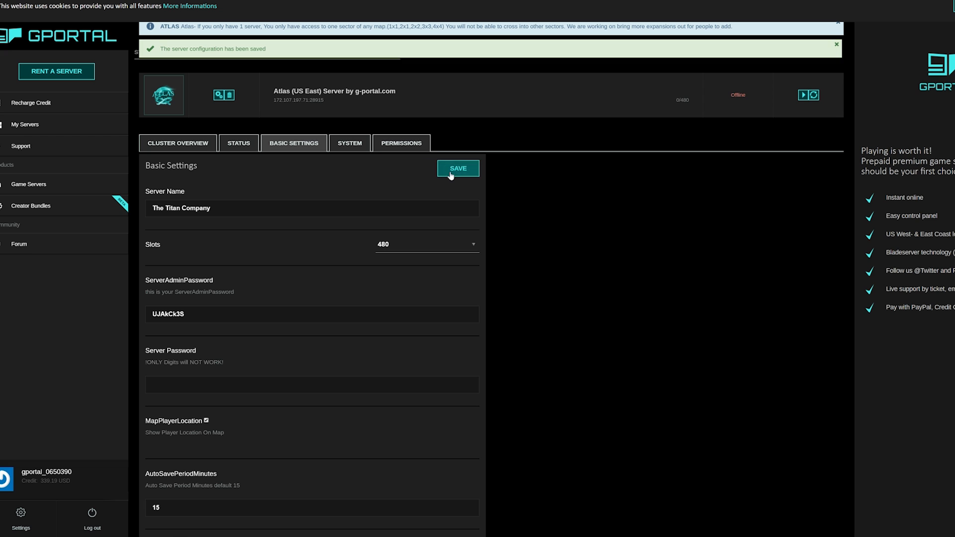
# Step: Set XPMultiplier to 3 and keep HarvestAmountMultiplier at 5 in Extended Settings
pyautogui.scroll(-15, 517, 191)
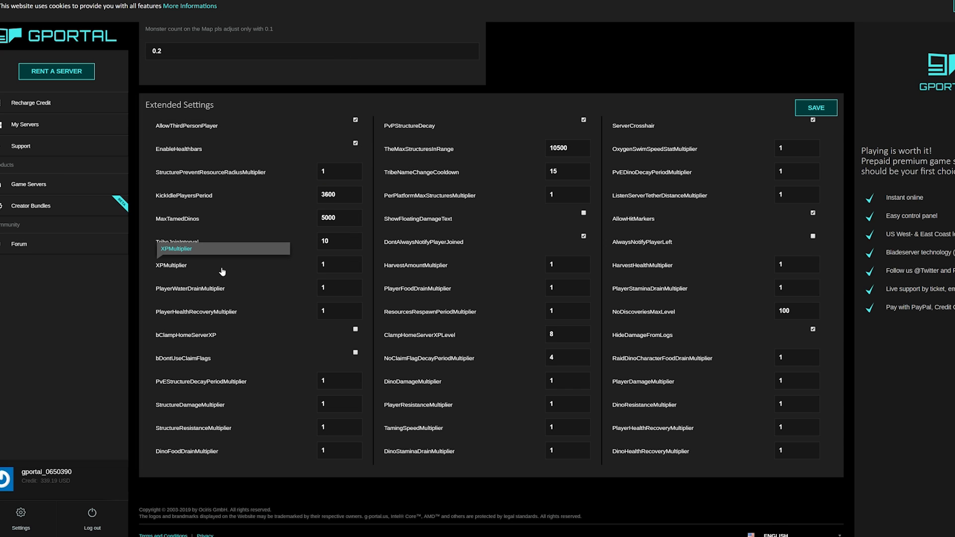
pyautogui.moveTo(330, 265); pyautogui.dragTo(301, 270)
pyautogui.write('3')
pyautogui.hotkey('ctrl', 'a')
pyautogui.write('3')
pyautogui.hotkey('ctrl', 'a')
pyautogui.click(298, 267)
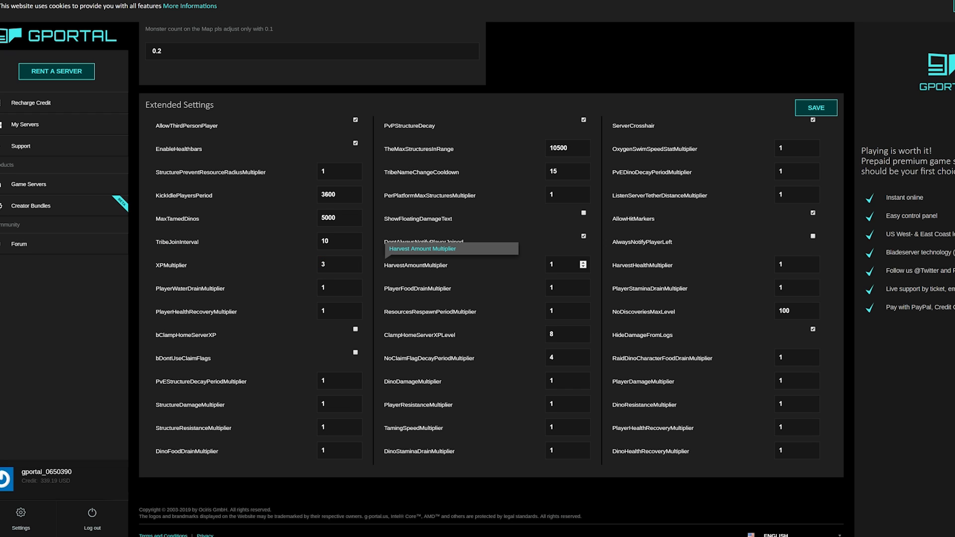
pyautogui.doubleClick(552, 265)
pyautogui.doubleClick(551, 265)
pyautogui.click(554, 265)
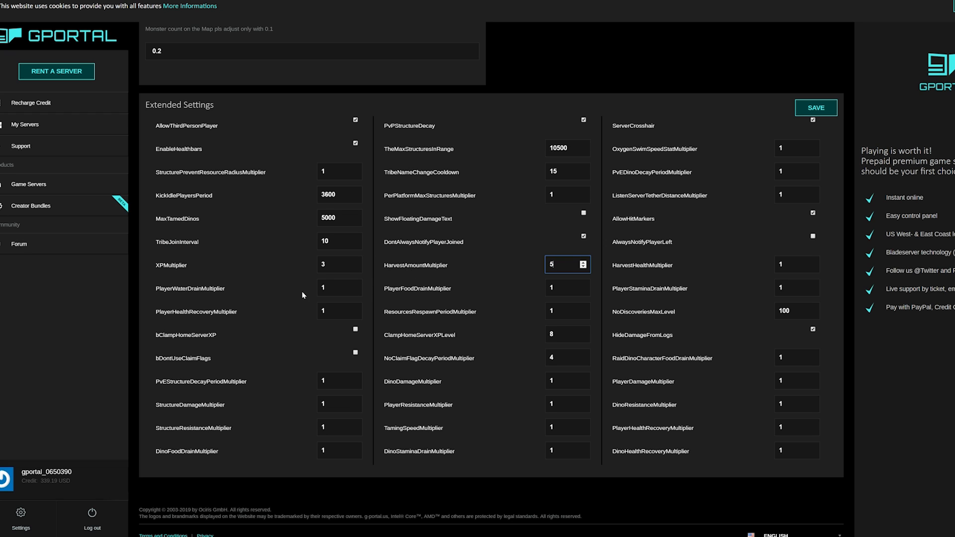
# Step: Enter .6 for PlayerWaterDrainMultiplier and PlayerFoodDrainMultiplier
pyautogui.doubleClick(323, 288)
pyautogui.write('.6')
pyautogui.click(308, 288)
pyautogui.doubleClick(551, 288)
pyautogui.write('.6')
# Step: Commit the .6 food drain and keep the water drain value at 0.6
pyautogui.click(452, 292)
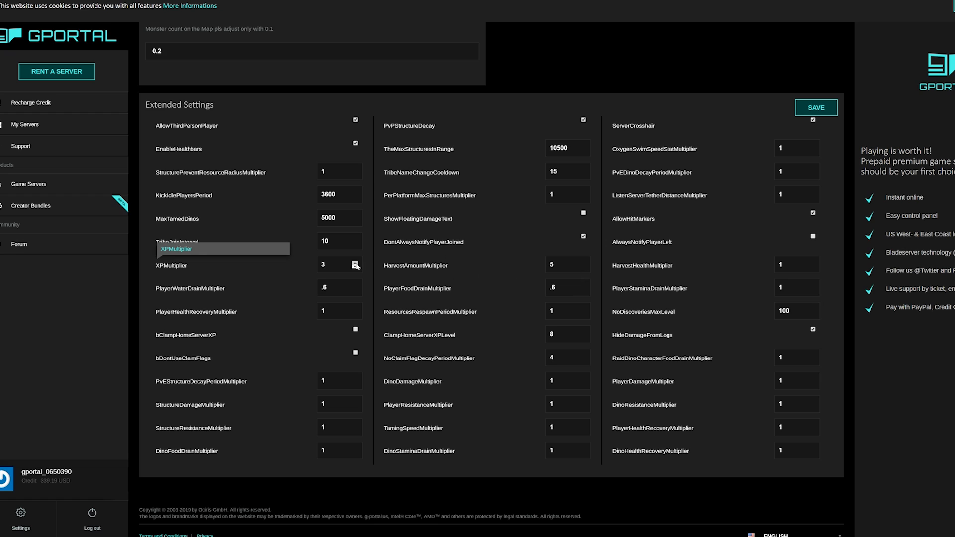
pyautogui.click(332, 264)
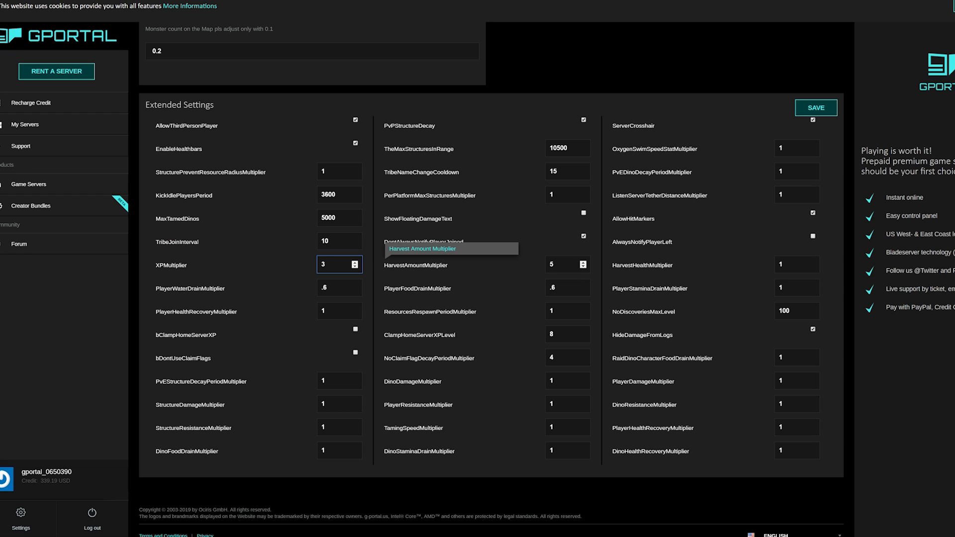
pyautogui.click(577, 264)
pyautogui.click(355, 290)
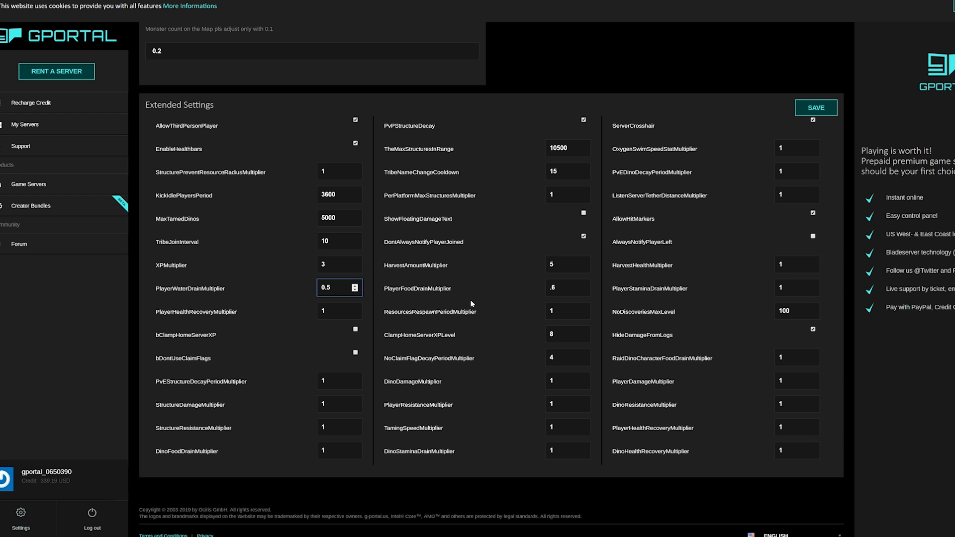
pyautogui.click(354, 286)
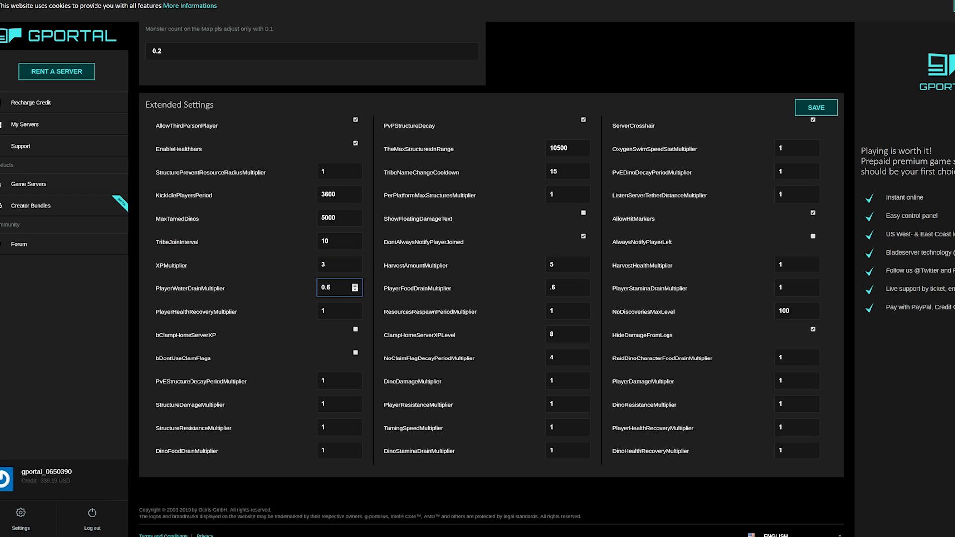
# Step: Enable bClampHomeServerXP at level 10 and set DinoFoodDrainMultiplier to .6
pyautogui.click(487, 293)
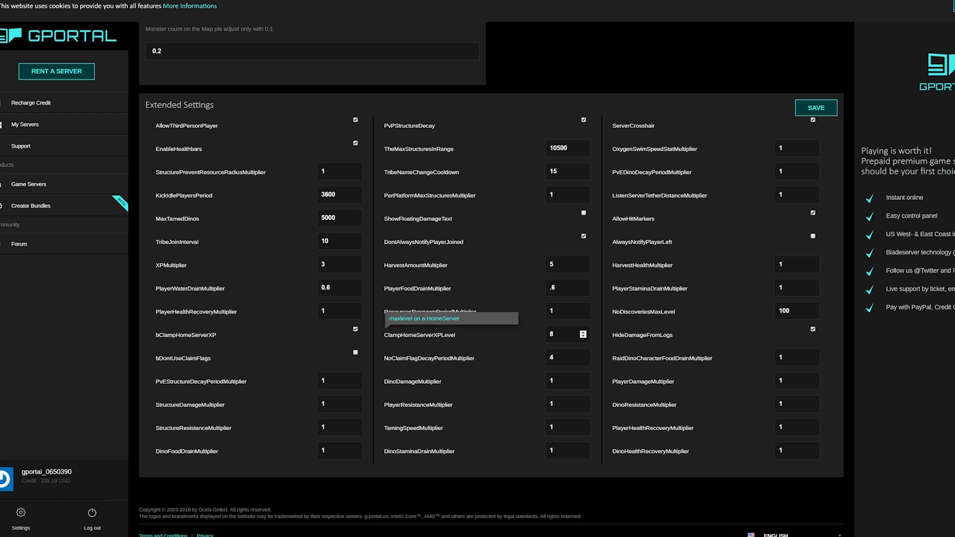
pyautogui.doubleClick(557, 335)
pyautogui.write('01')
pyautogui.press('BackSpace')
pyautogui.press('BackSpace')
pyautogui.write('10')
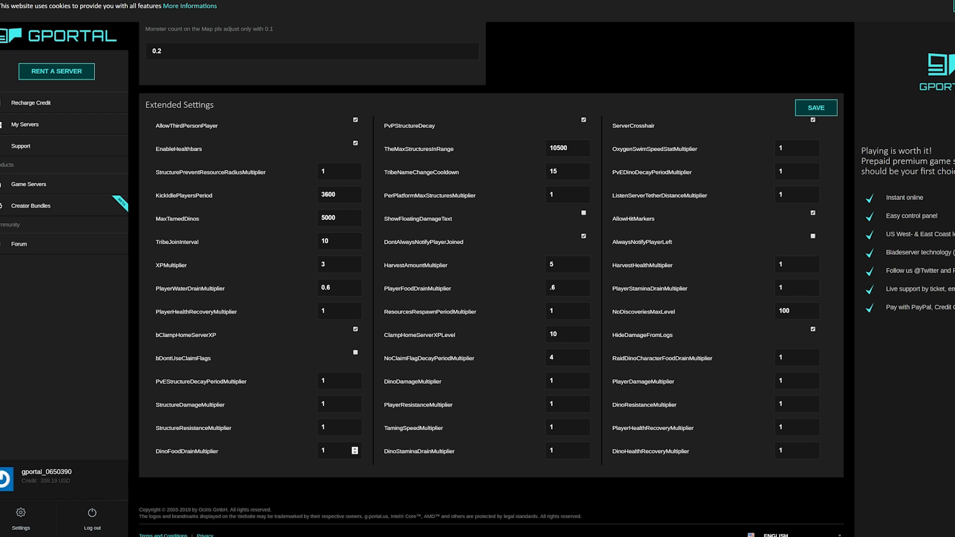
pyautogui.doubleClick(324, 451)
pyautogui.write('.6')
pyautogui.click(307, 452)
# Step: Set TamingSpeedMultiplier to 12
pyautogui.doubleClick(551, 427)
pyautogui.write('10')
pyautogui.press('BackSpace')
pyautogui.write('5')
pyautogui.click(533, 430)
pyautogui.doubleClick(553, 427)
pyautogui.click(557, 427)
pyautogui.press('BackSpace')
pyautogui.write('2')
pyautogui.click(561, 427)
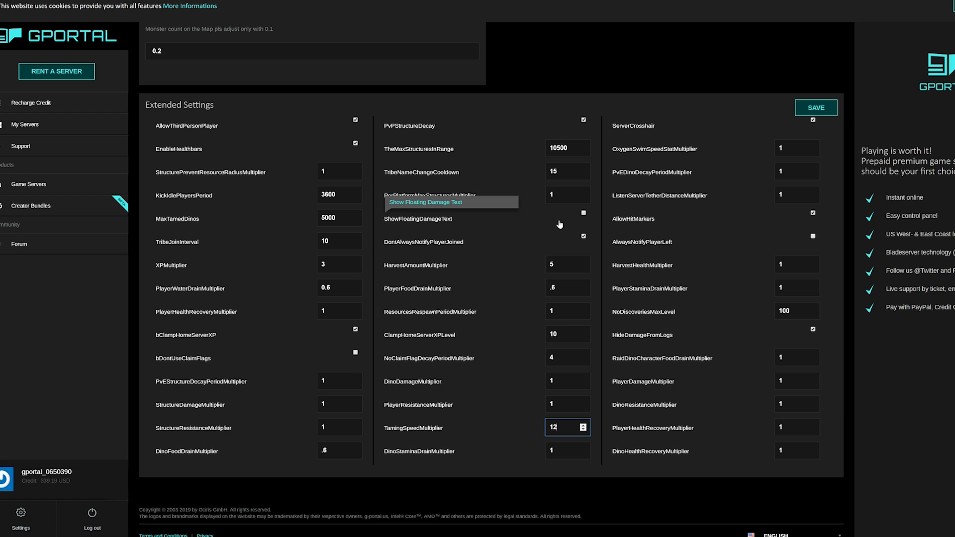
# Step: Turn on ShowFloatingDamageText in the Extended Settings
pyautogui.click(584, 213)
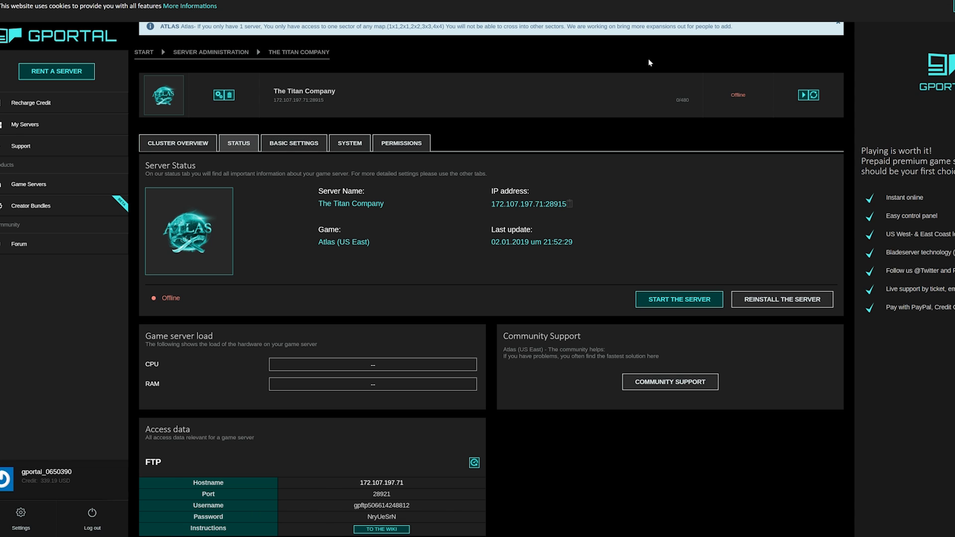
# Step: Open The Titan Company's cluster overview and add three expansion servers, bringing C3 to 0/120 slots
pyautogui.click(190, 148)
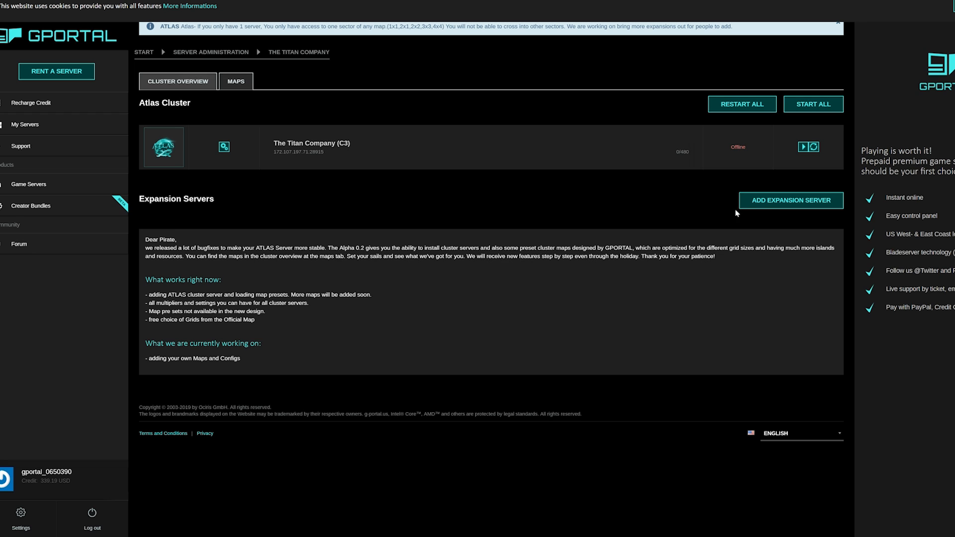
pyautogui.click(798, 203)
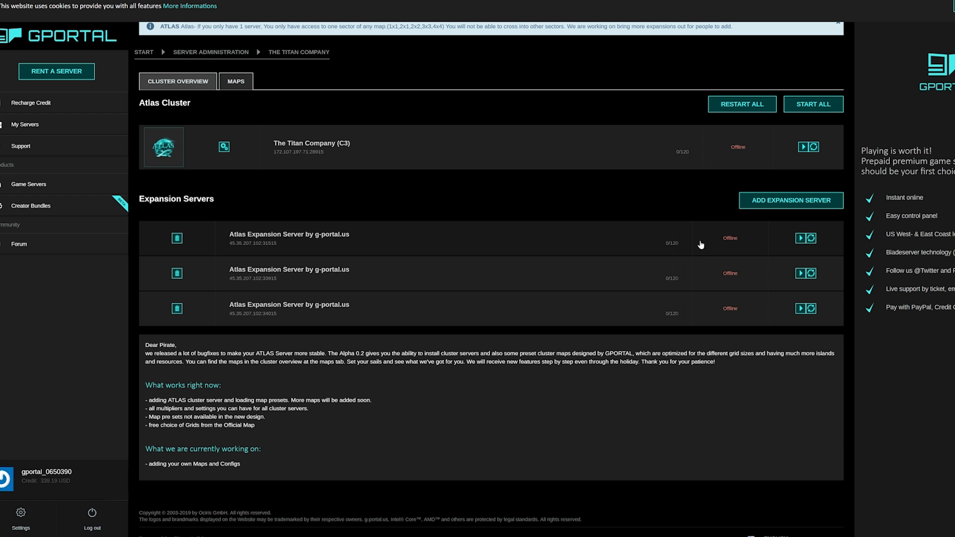
# Step: Add expansion servers until fifteen are listed at 0/30 each, then scroll through the list to confirm
pyautogui.click(788, 201)
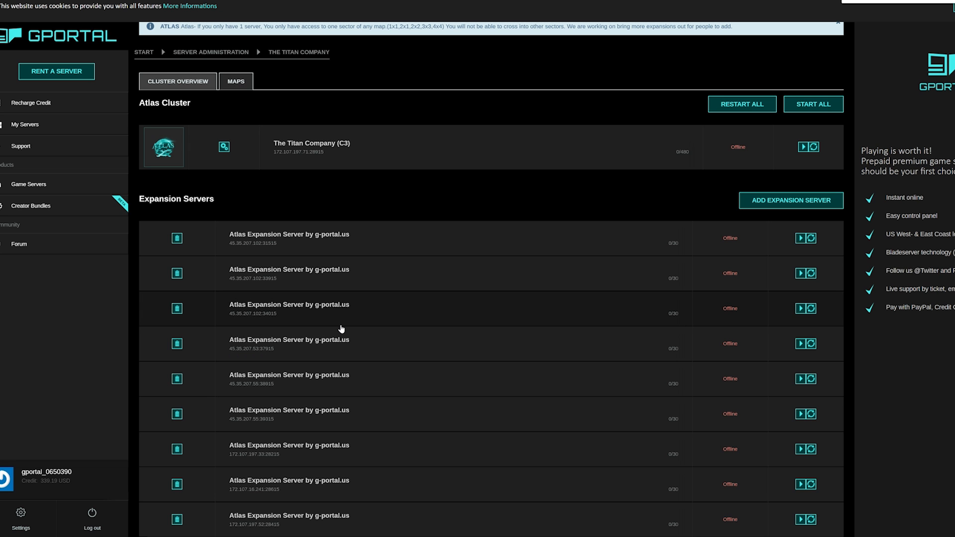
pyautogui.scroll(-8, 341, 329)
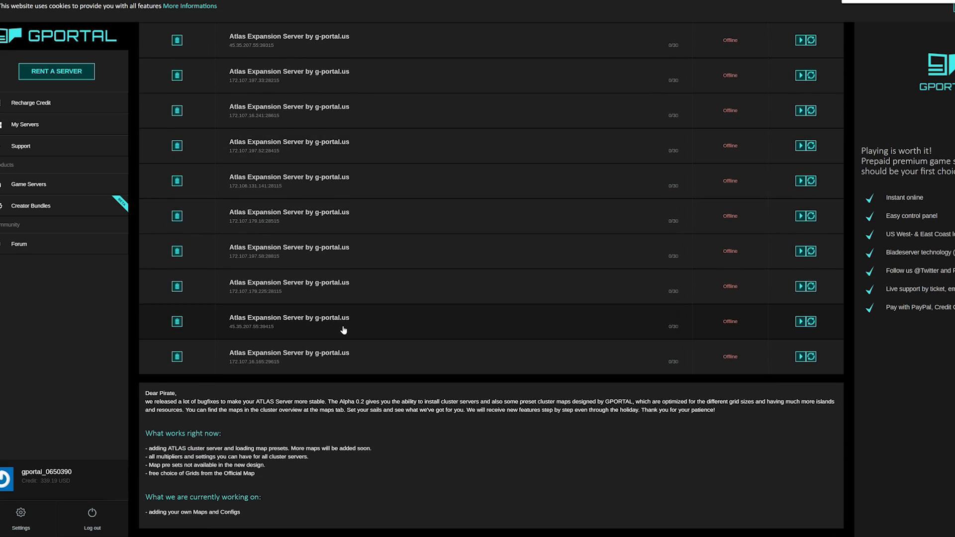
pyautogui.scroll(7, 343, 329)
pyautogui.scroll(1, 345, 330)
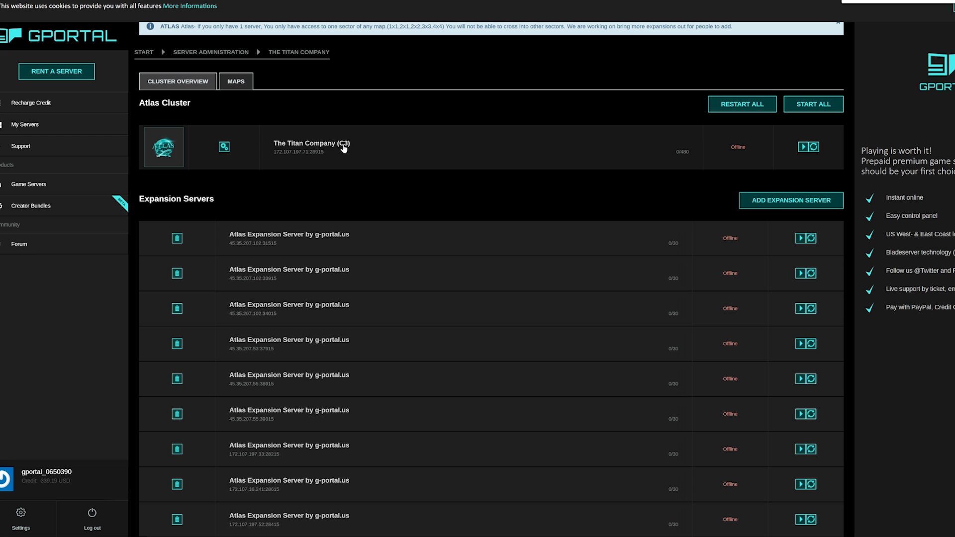
pyautogui.scroll(-4, 356, 163)
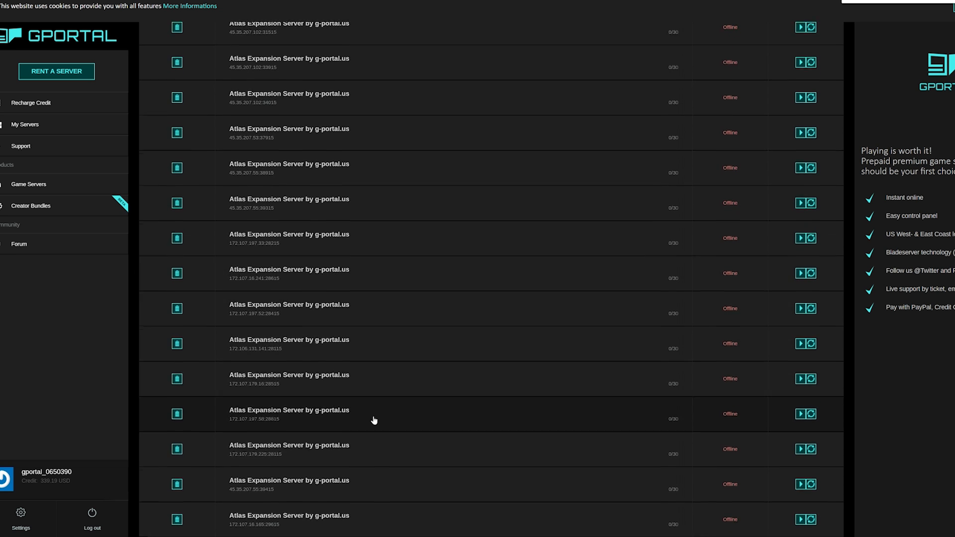
pyautogui.scroll(-3, 374, 420)
pyautogui.scroll(8, 378, 378)
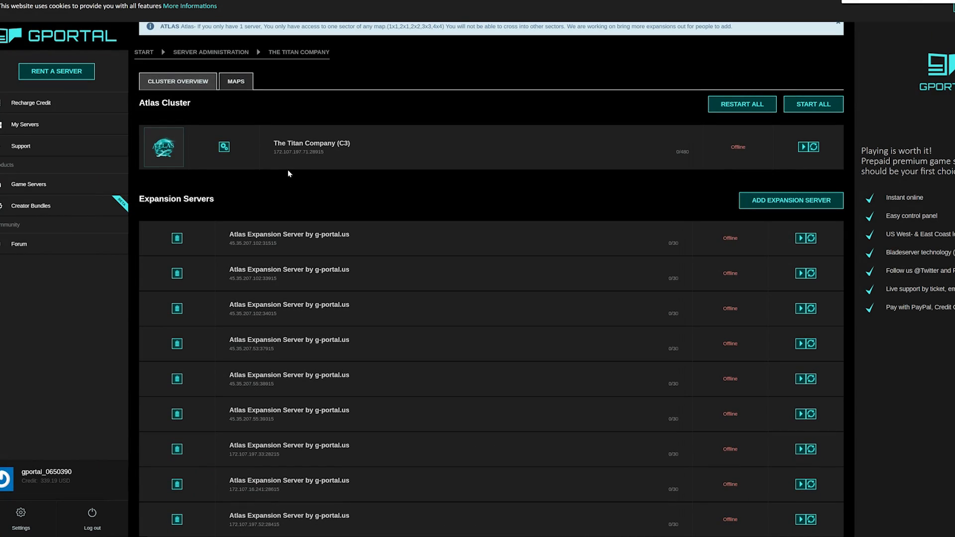
# Step: Open the MAPS tab and scroll to the location selectors for the fifteen unplaced expansion servers
pyautogui.click(233, 82)
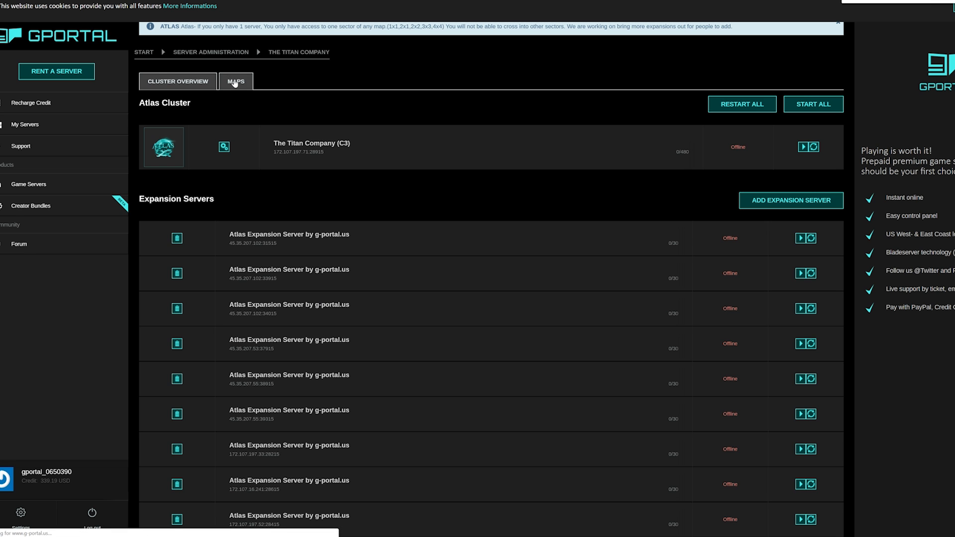
pyautogui.scroll(-3, 471, 182)
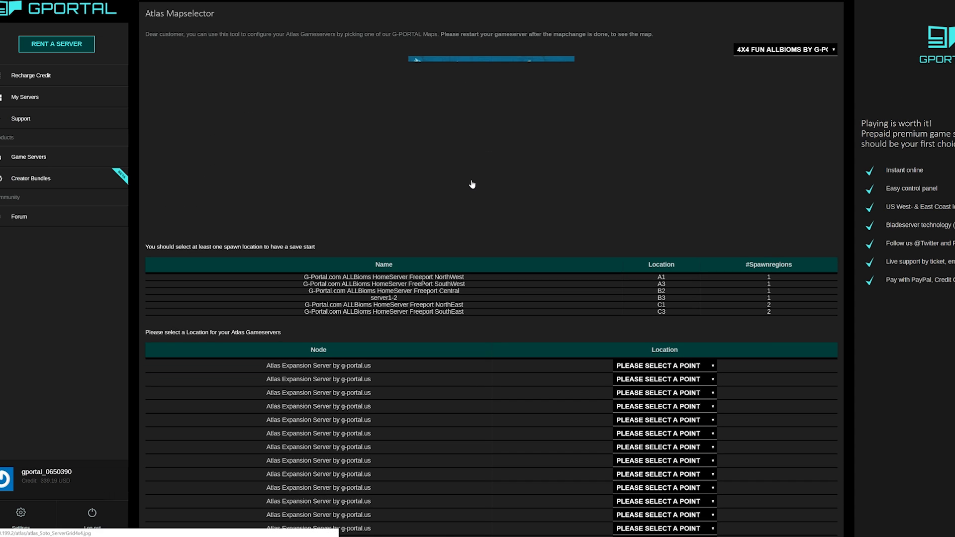
pyautogui.scroll(-3, 472, 185)
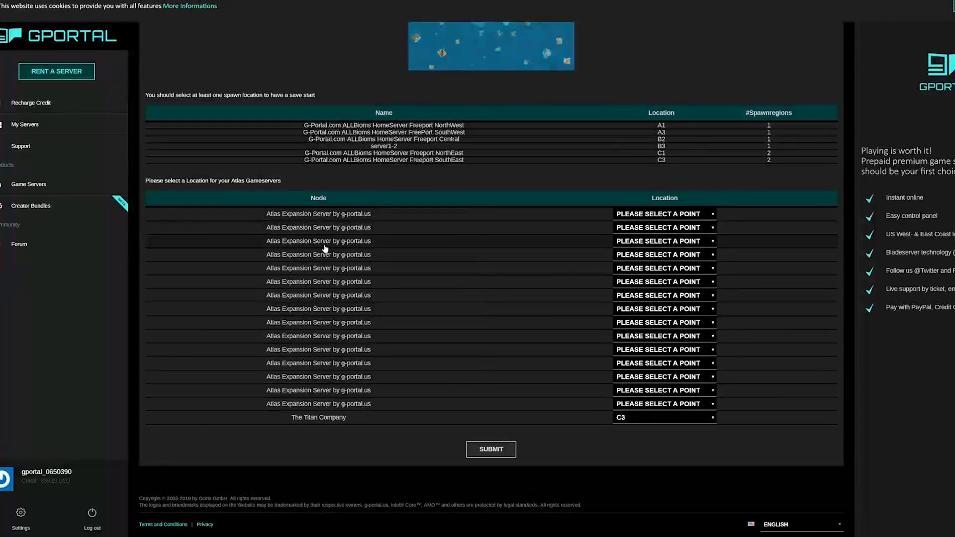
pyautogui.scroll(6, 522, 124)
pyautogui.scroll(-6, 522, 125)
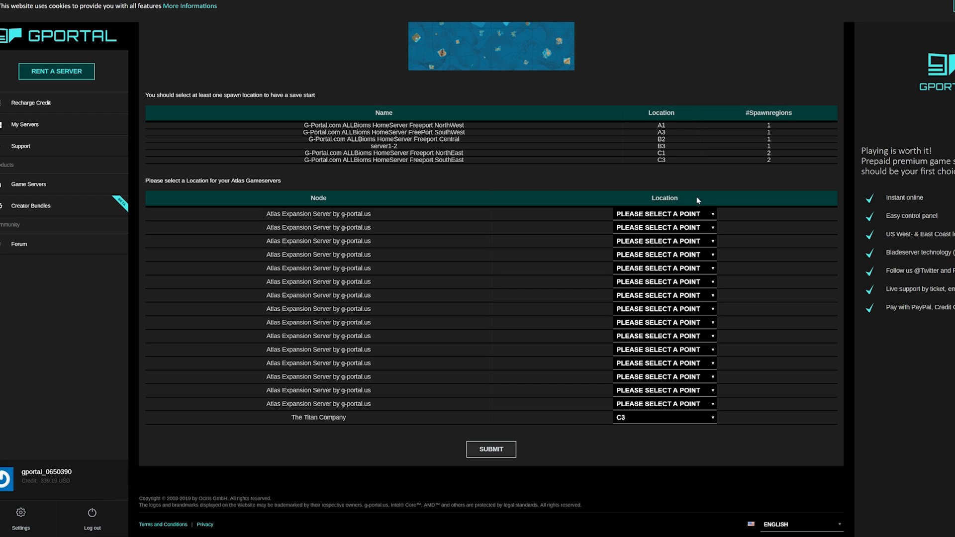
# Step: Assign locations A1, A2, A3 and A4 to the first four expansion servers
pyautogui.click(665, 219)
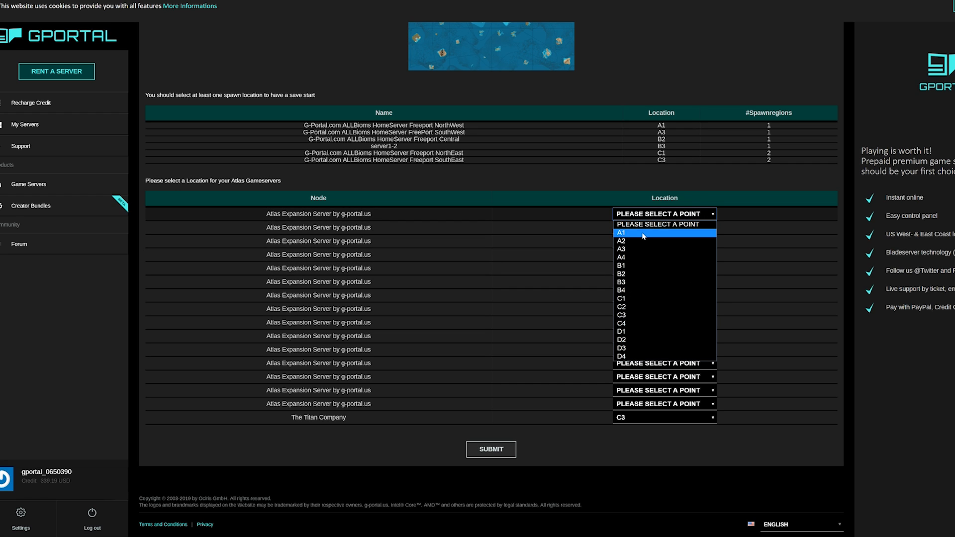
pyautogui.click(646, 233)
pyautogui.click(629, 231)
pyautogui.click(628, 254)
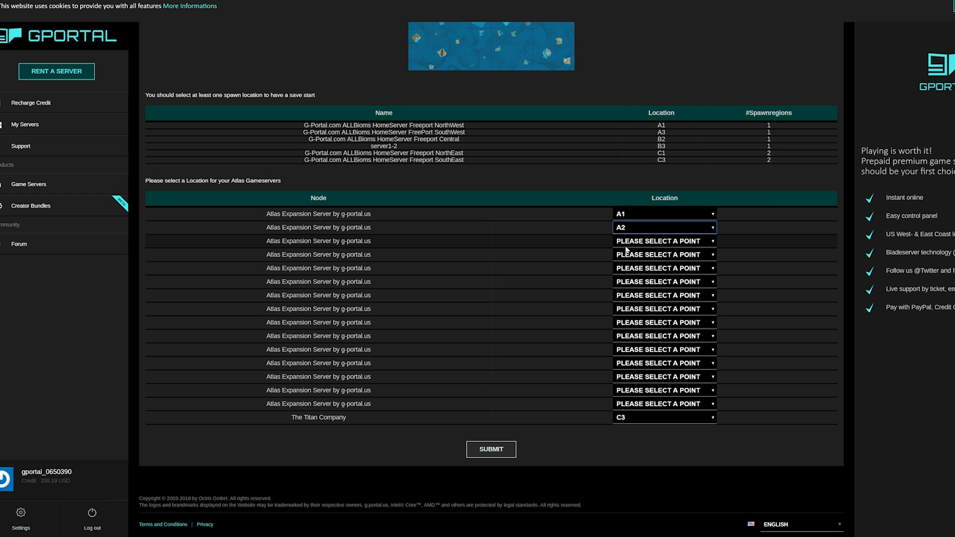
pyautogui.click(629, 242)
pyautogui.click(628, 277)
pyautogui.click(629, 254)
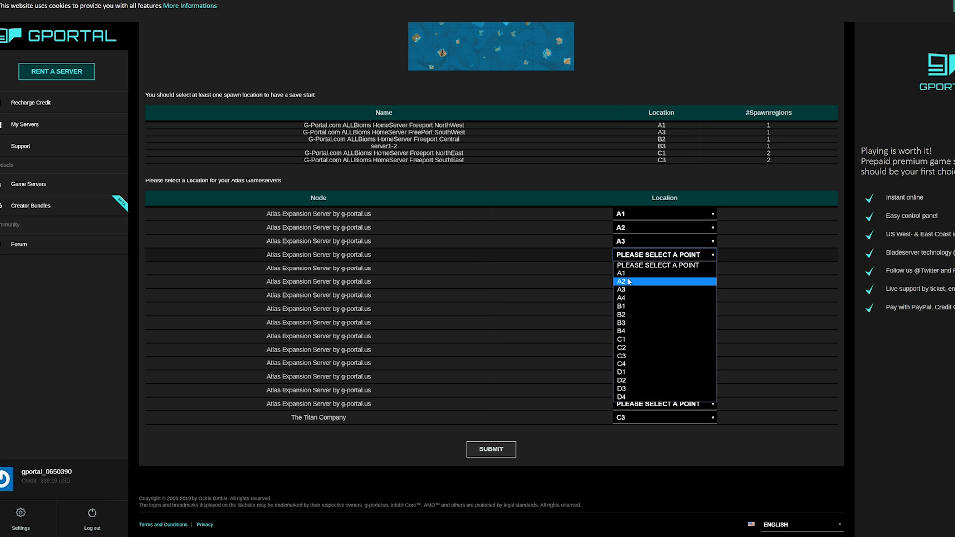
pyautogui.click(629, 299)
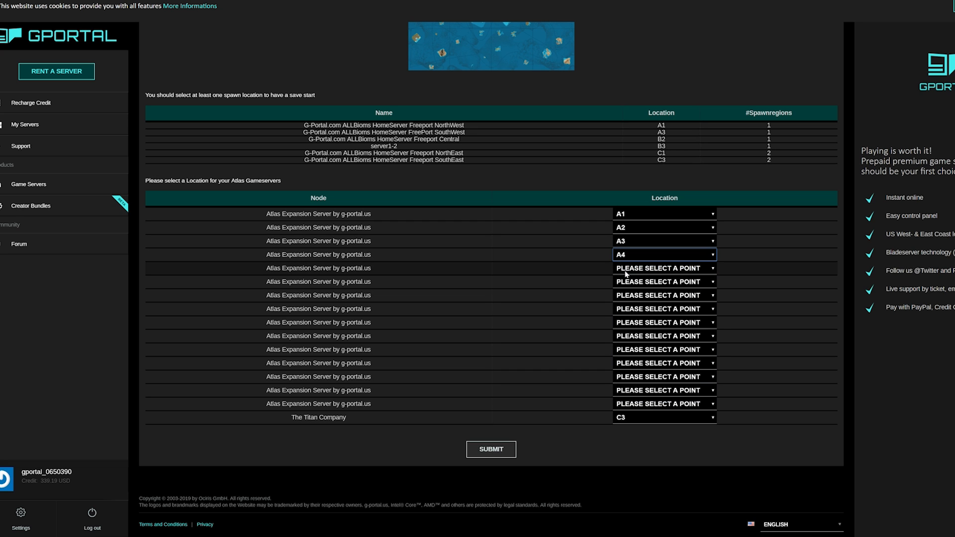
# Step: Assign locations B1, B2, B3 and B4 to the fifth through eighth expansion servers
pyautogui.click(626, 273)
pyautogui.click(629, 321)
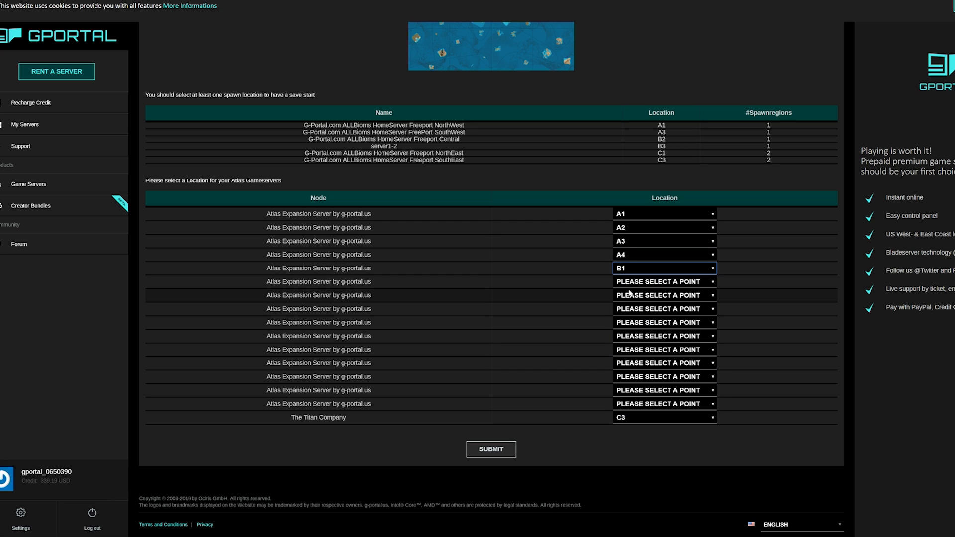
pyautogui.click(630, 282)
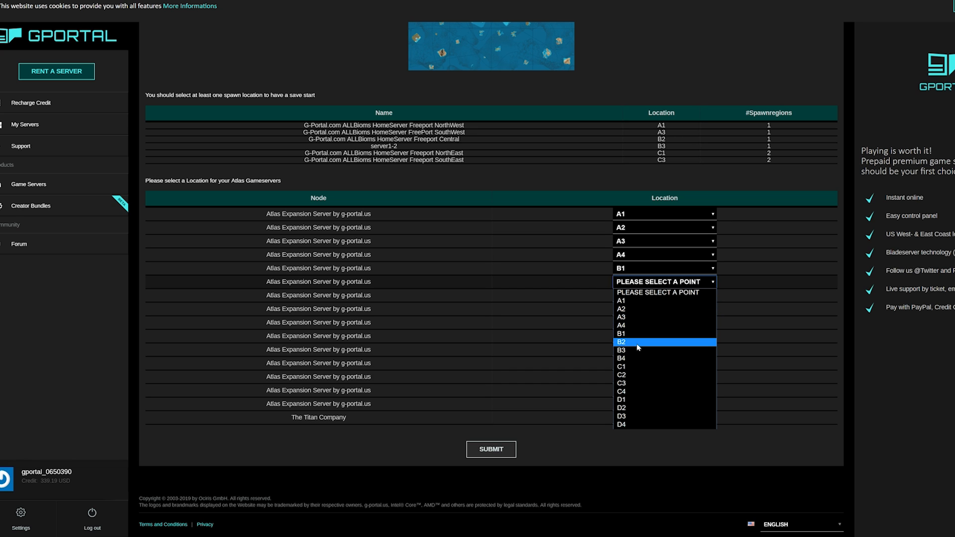
pyautogui.click(638, 346)
pyautogui.click(628, 295)
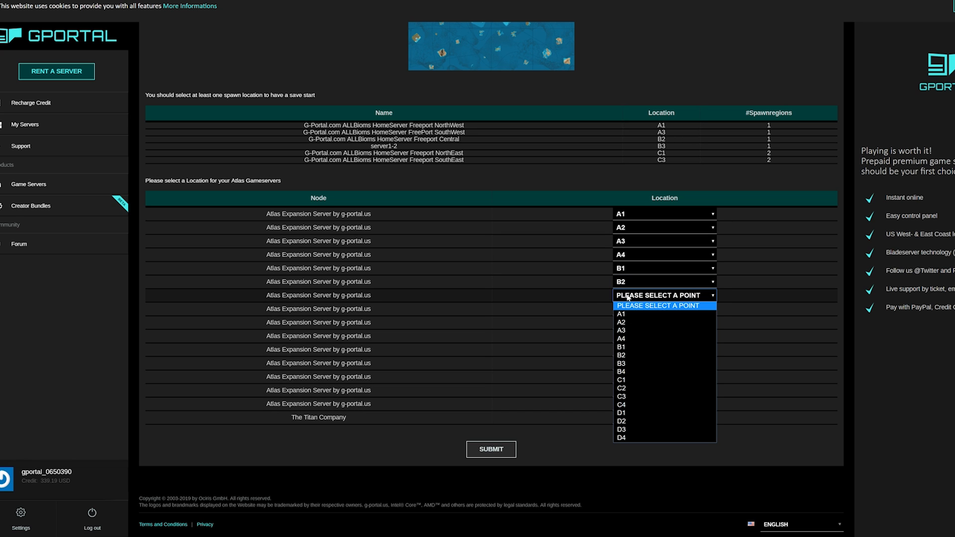
pyautogui.click(632, 364)
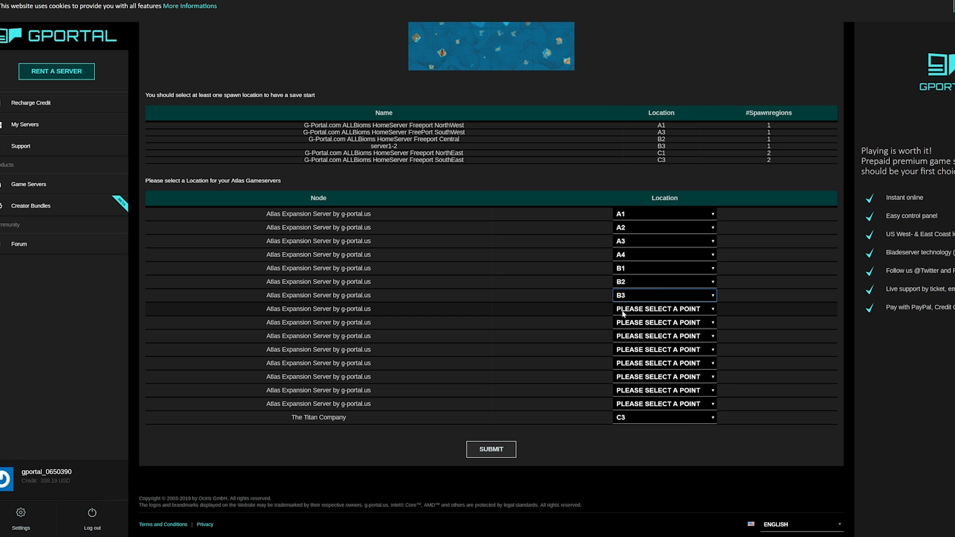
pyautogui.click(625, 310)
pyautogui.click(623, 385)
# Step: Assign locations C1, C2 and C3 to the ninth, tenth and eleventh expansion servers
pyautogui.click(630, 323)
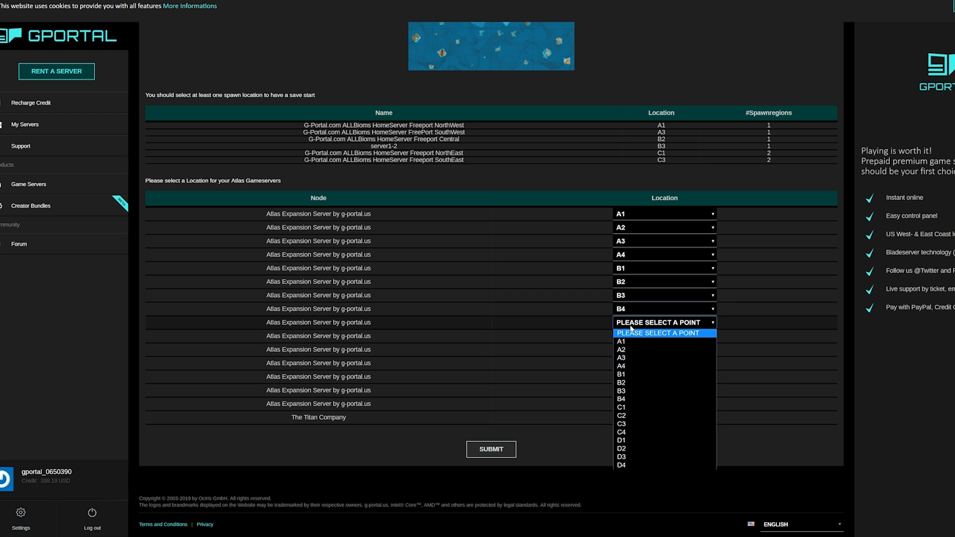
pyautogui.click(623, 407)
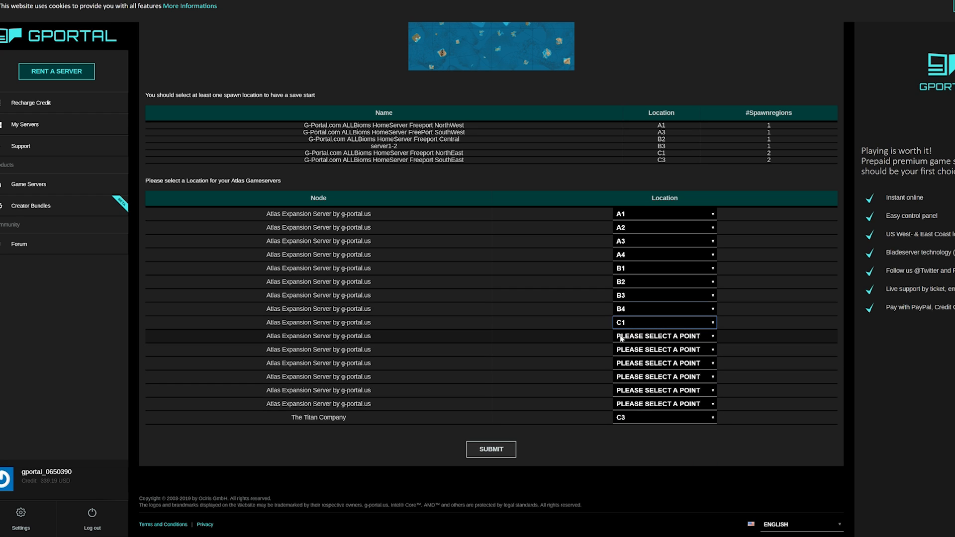
pyautogui.click(629, 337)
pyautogui.click(623, 412)
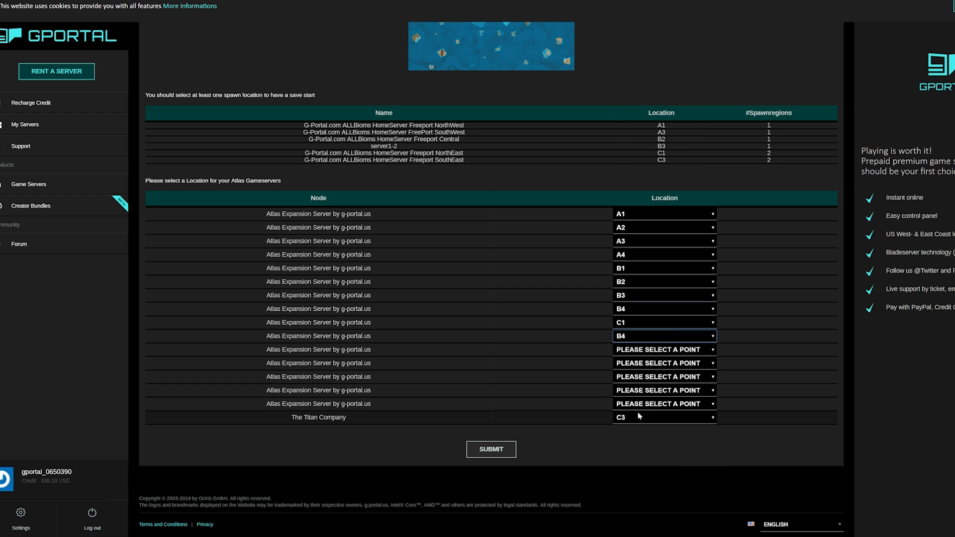
pyautogui.click(625, 335)
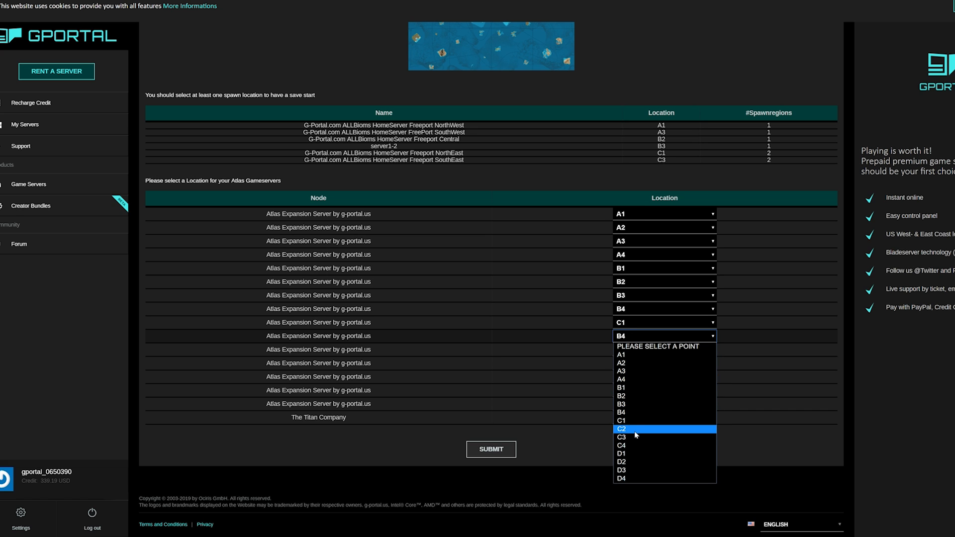
pyautogui.click(635, 430)
pyautogui.click(634, 349)
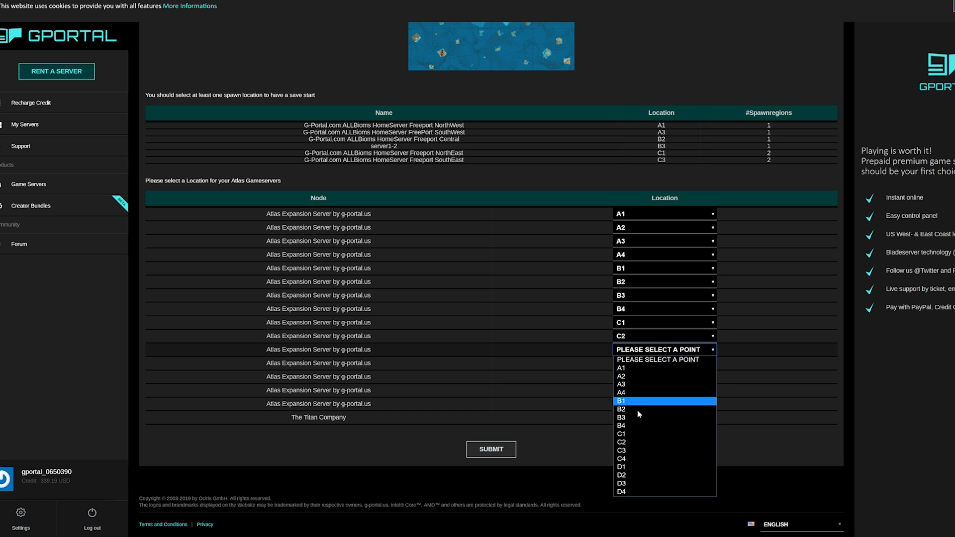
pyautogui.click(641, 451)
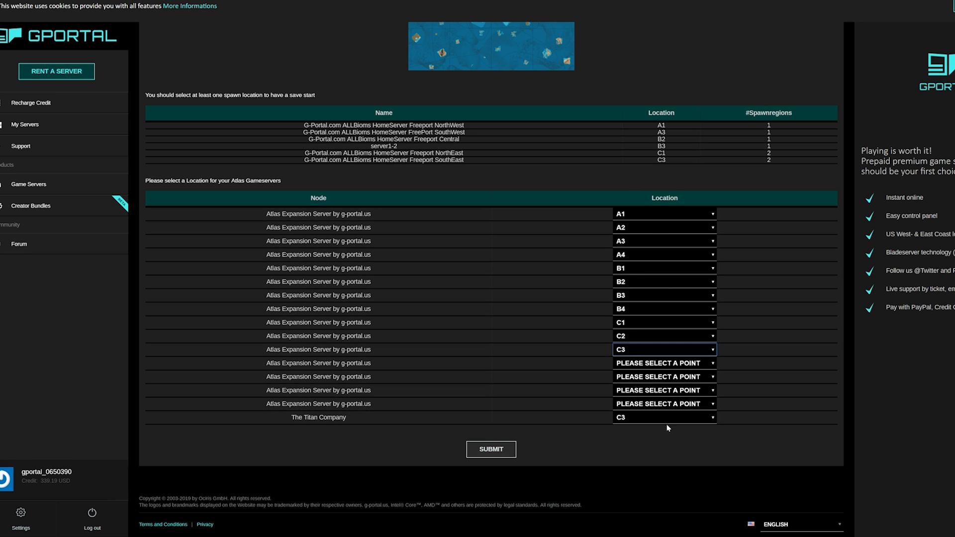
# Step: Keep The Titan Company at C3 and move the eleventh expansion server to C4
pyautogui.click(635, 419)
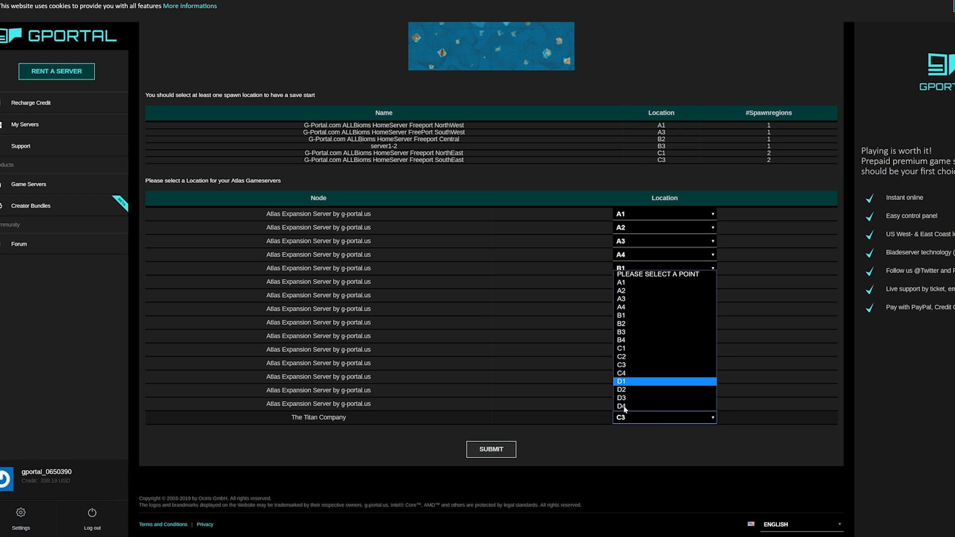
pyautogui.click(631, 463)
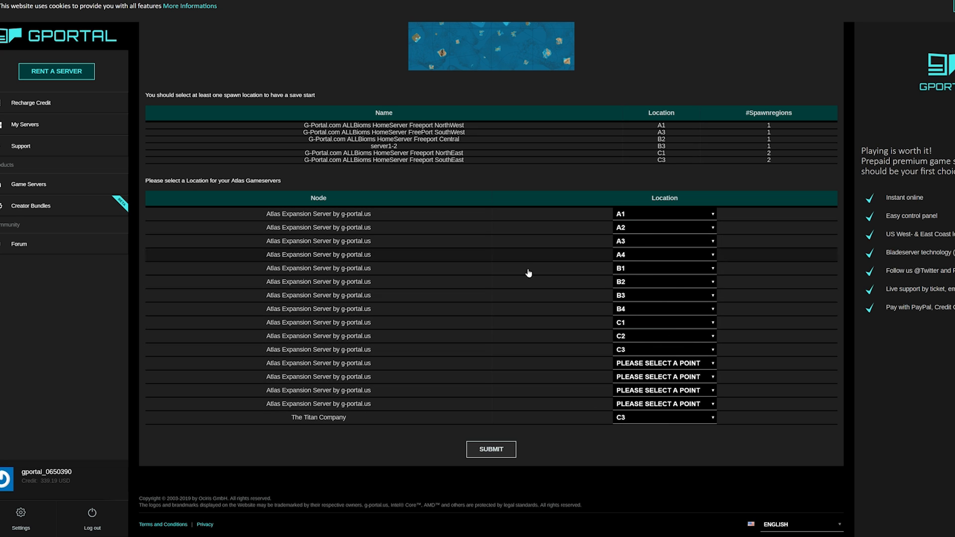
pyautogui.click(631, 365)
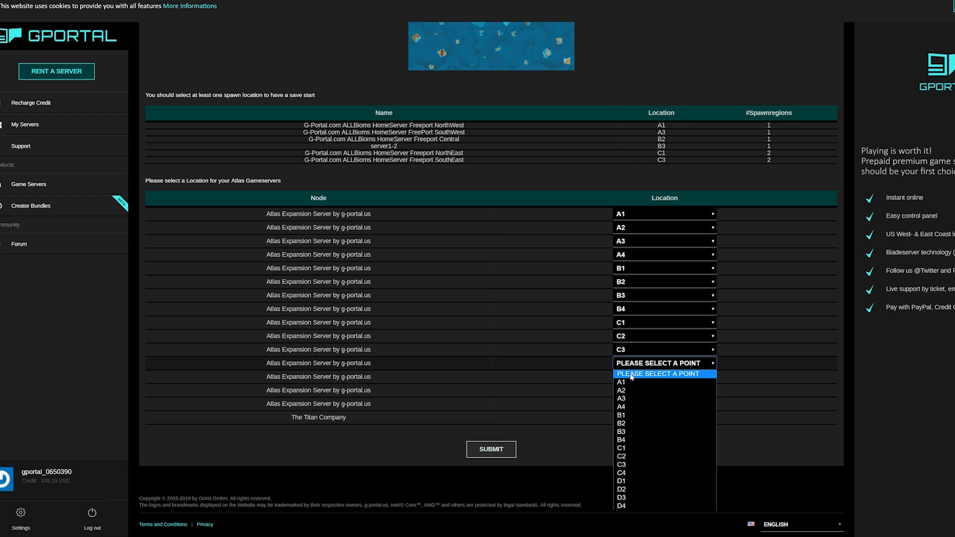
pyautogui.click(631, 374)
pyautogui.click(631, 350)
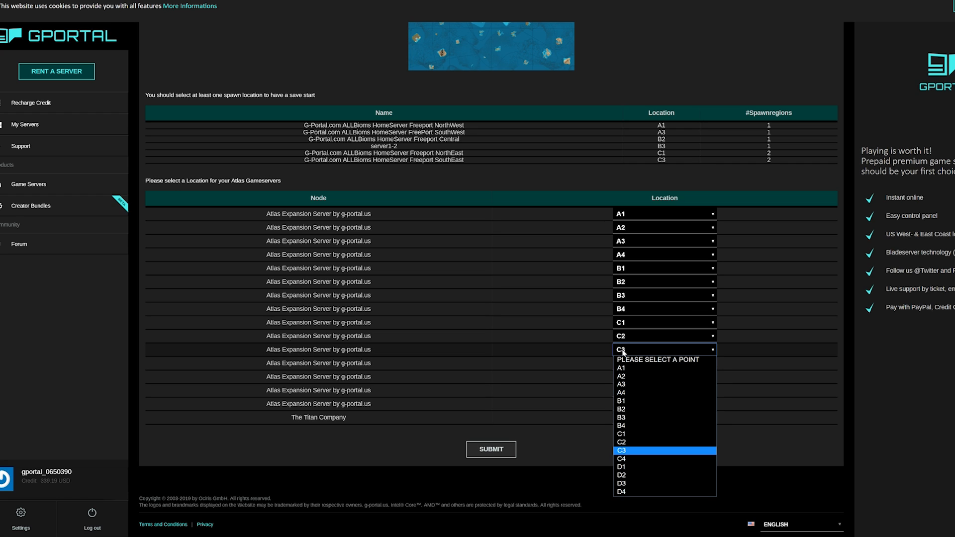
pyautogui.click(630, 460)
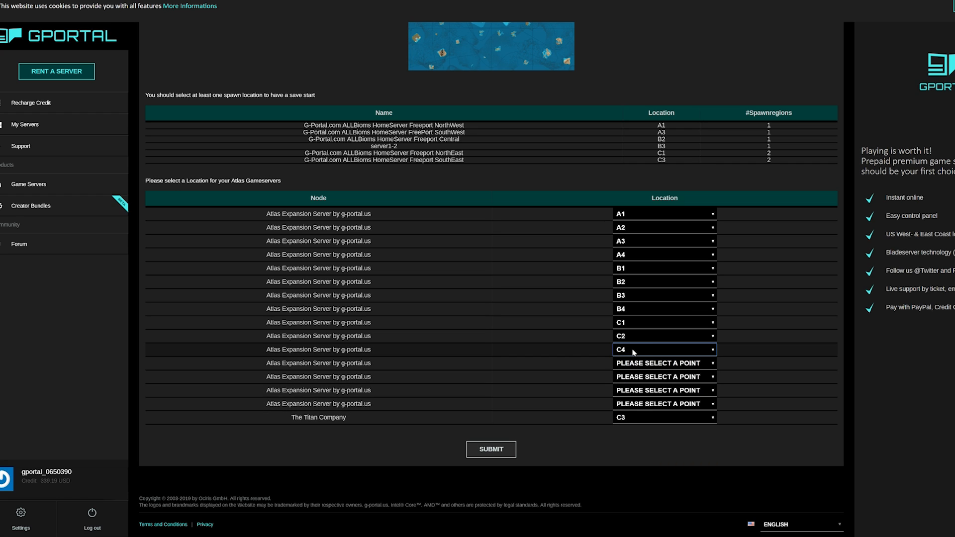
# Step: Assign locations D1, D2, D3 and D4 to the last four expansion servers
pyautogui.click(639, 366)
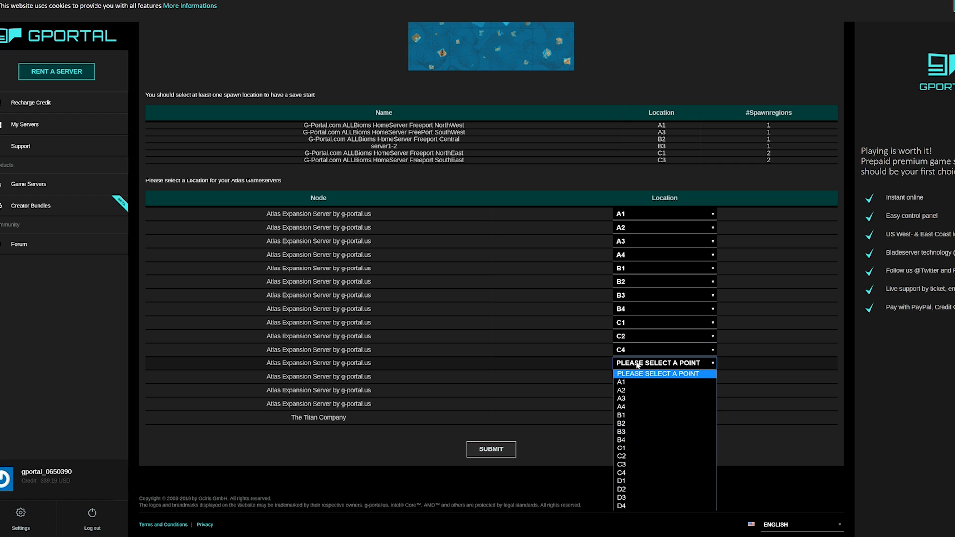
pyautogui.click(632, 481)
pyautogui.click(625, 379)
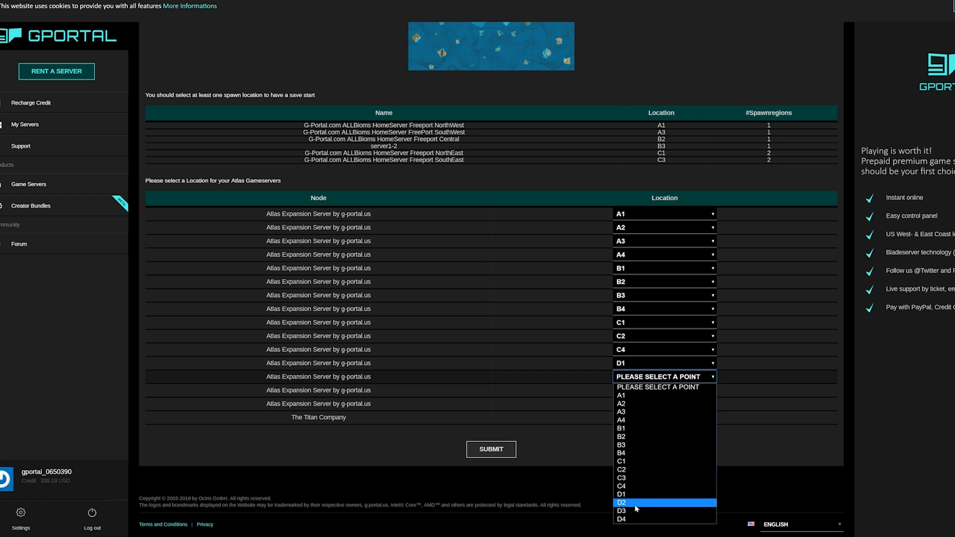
pyautogui.click(636, 504)
pyautogui.click(628, 393)
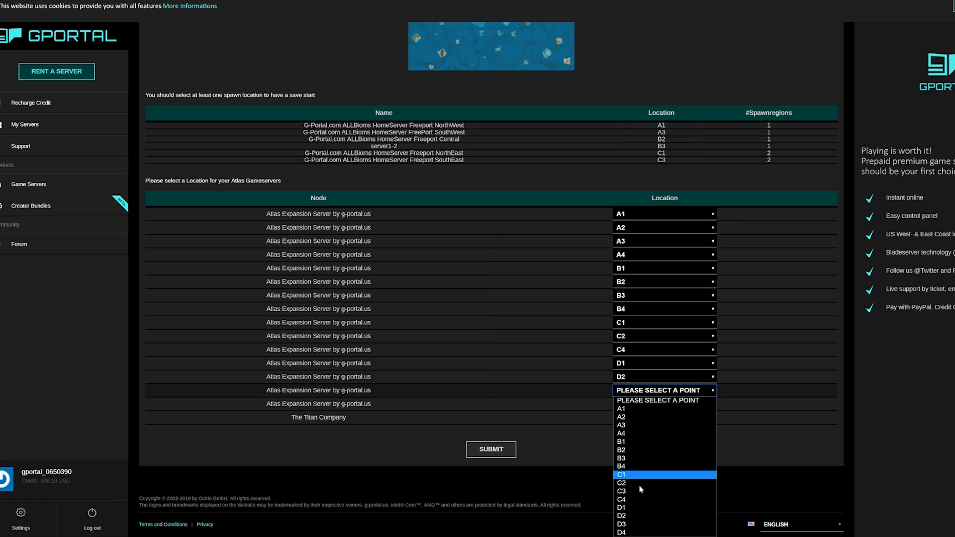
pyautogui.click(632, 525)
pyautogui.click(632, 405)
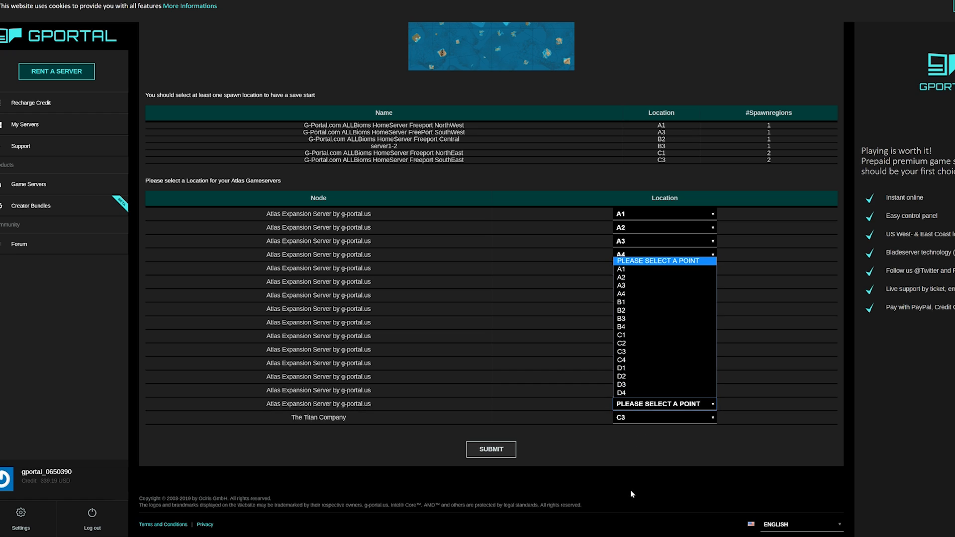
pyautogui.click(630, 386)
pyautogui.click(496, 450)
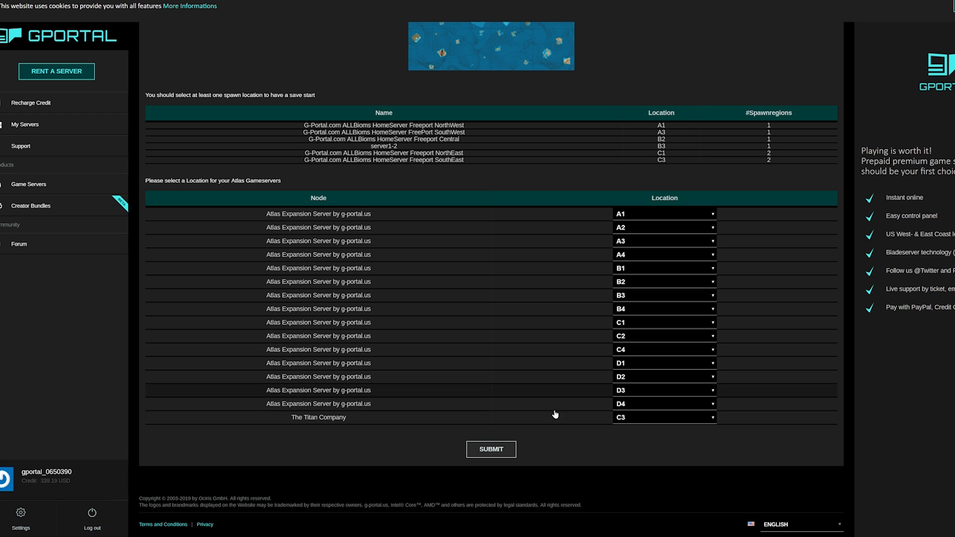
# Step: Submit the location assignments and return to the cluster overview listing servers by grid cell
pyautogui.click(503, 451)
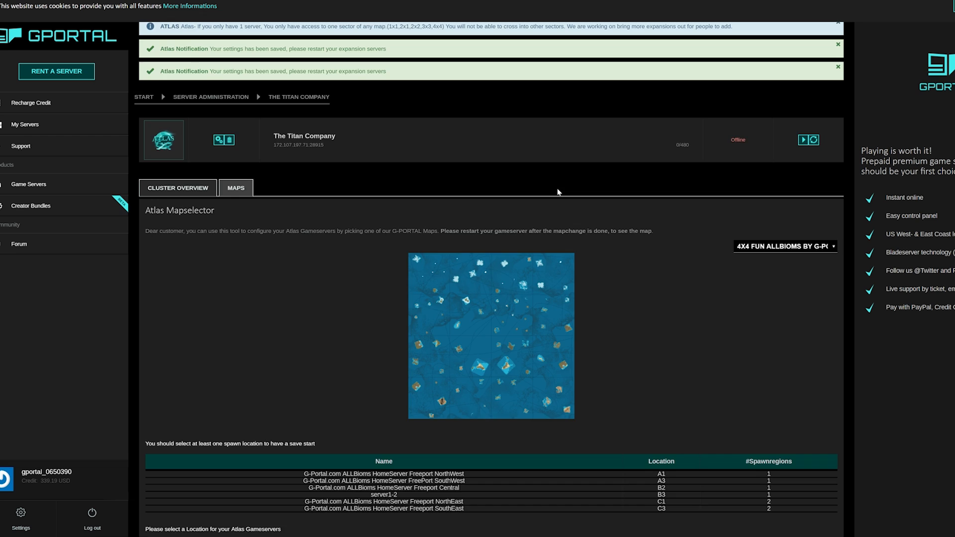
pyautogui.scroll(-6, 560, 192)
pyautogui.scroll(6, 578, 216)
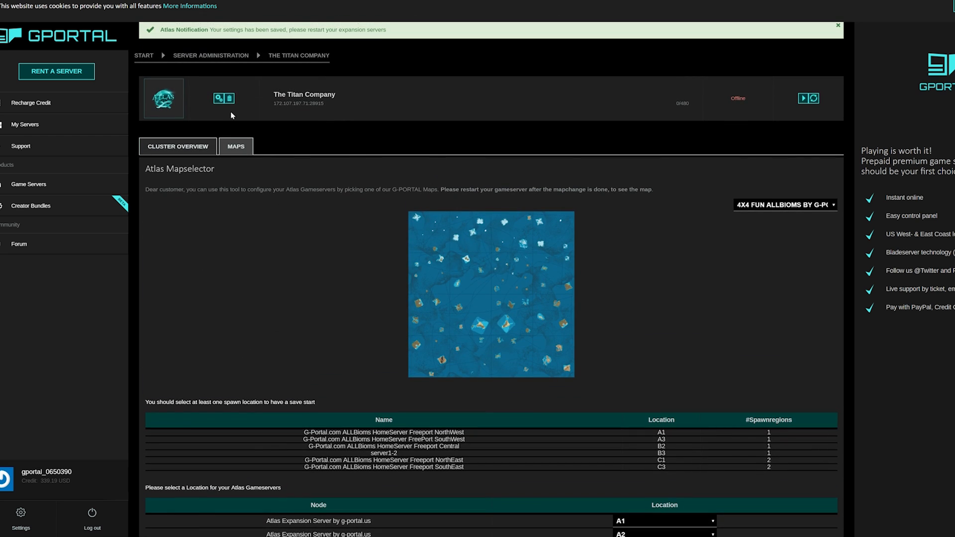
pyautogui.click(192, 149)
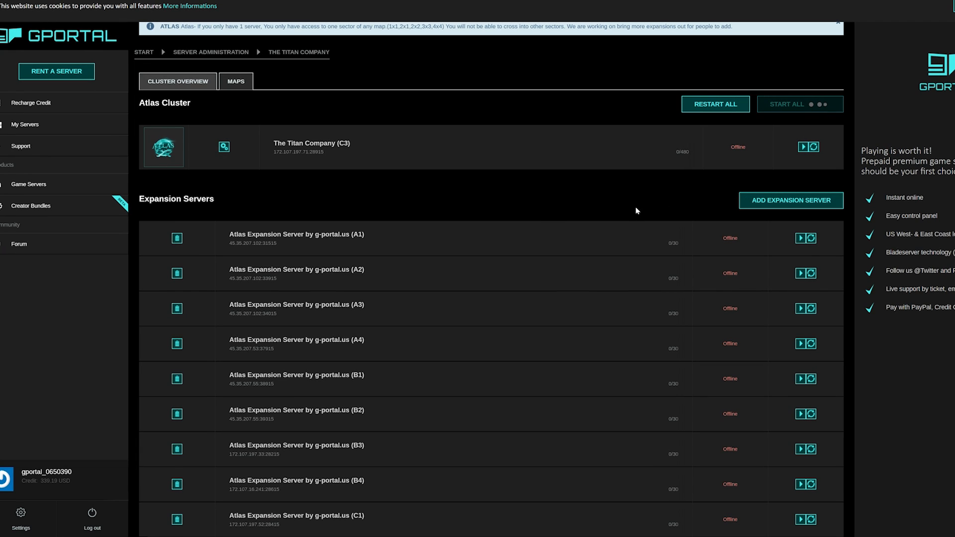
# Step: Scroll through the Expansion Servers list to check each server's status
pyautogui.scroll(-2, 696, 208)
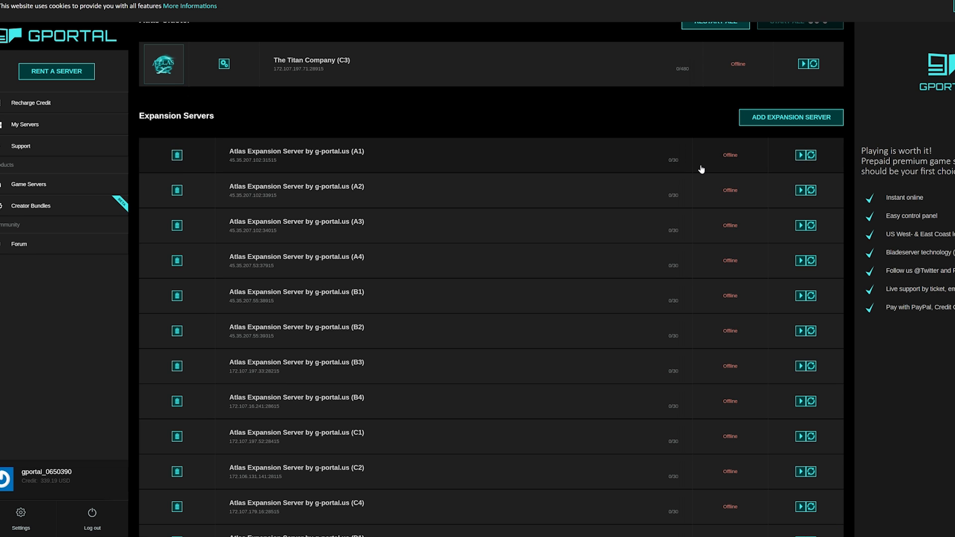
pyautogui.scroll(-2, 701, 169)
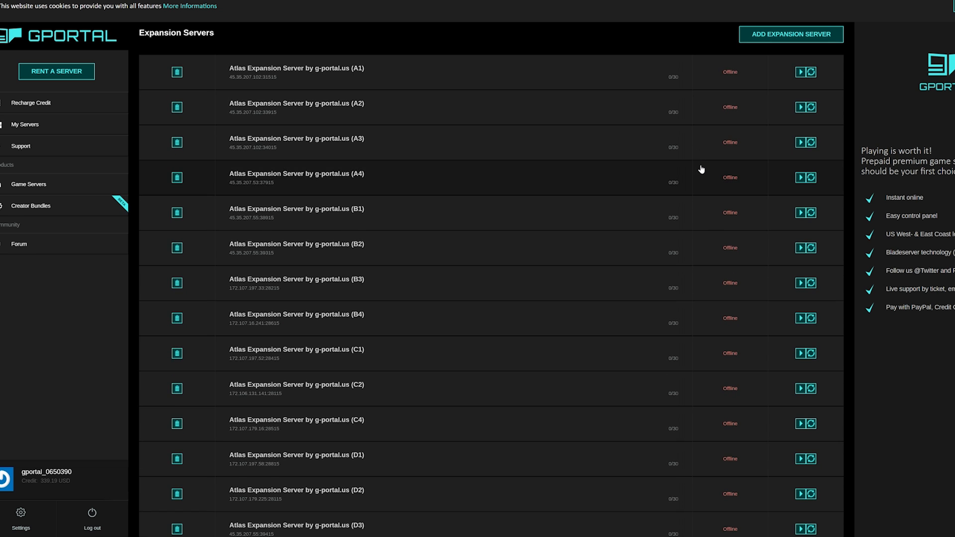
pyautogui.scroll(-3, 701, 169)
pyautogui.scroll(6, 702, 169)
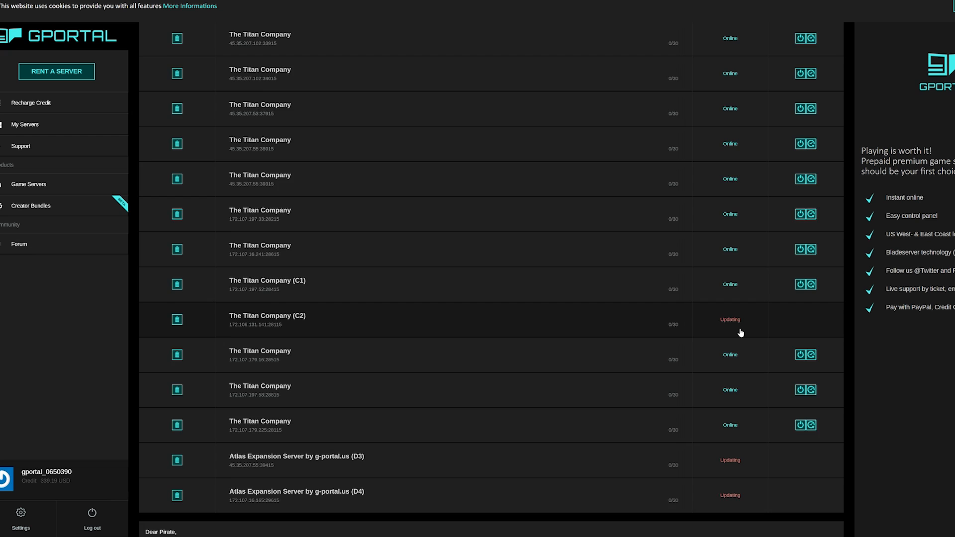
pyautogui.scroll(2, 740, 333)
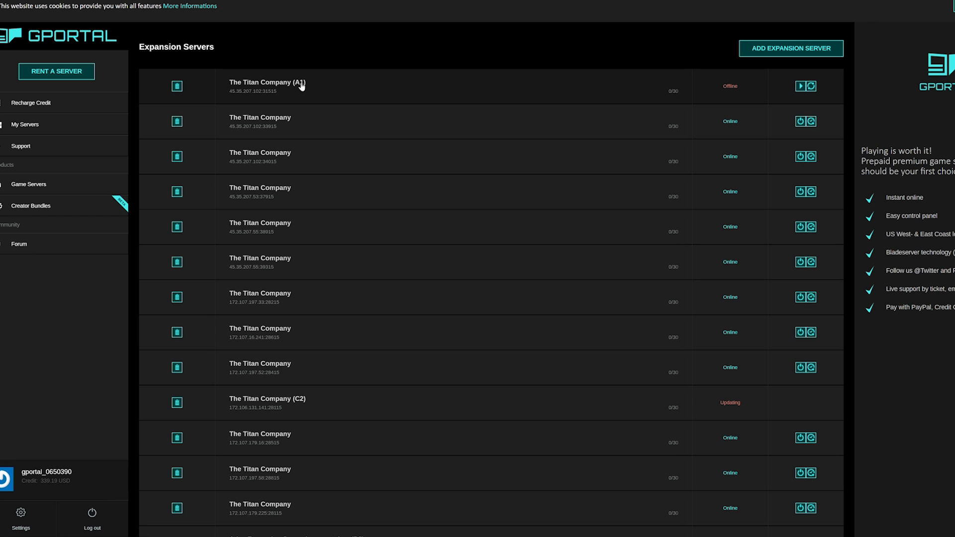
pyautogui.scroll(-3, 390, 164)
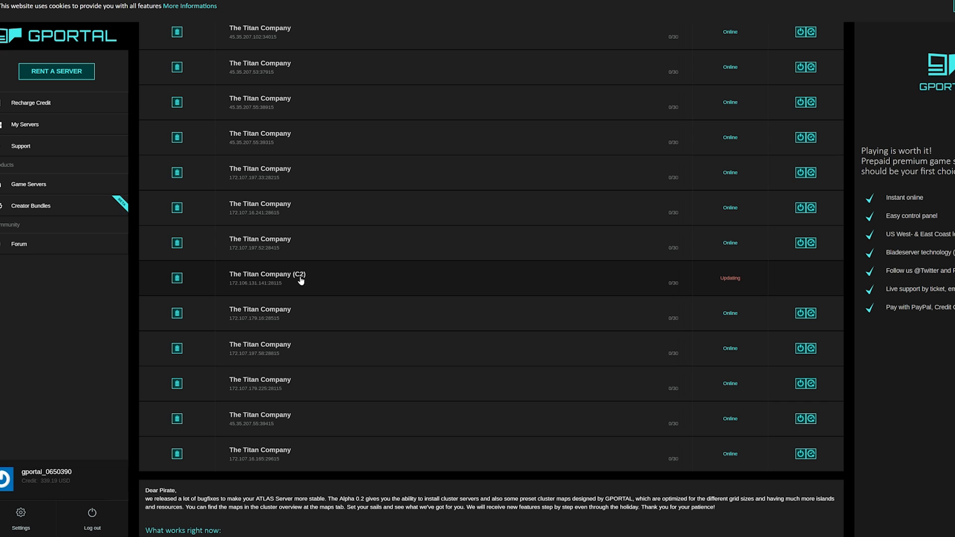
pyautogui.scroll(5, 306, 279)
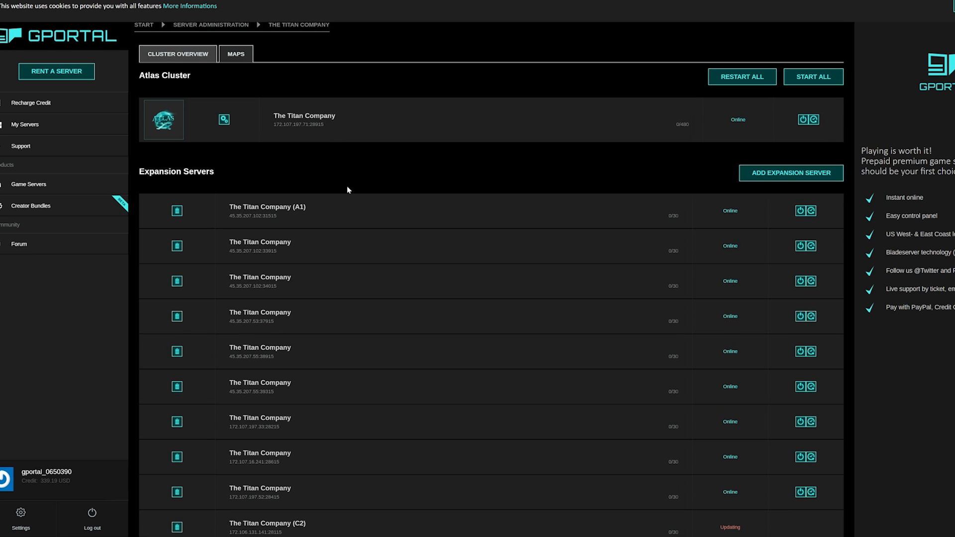
pyautogui.scroll(-6, 348, 187)
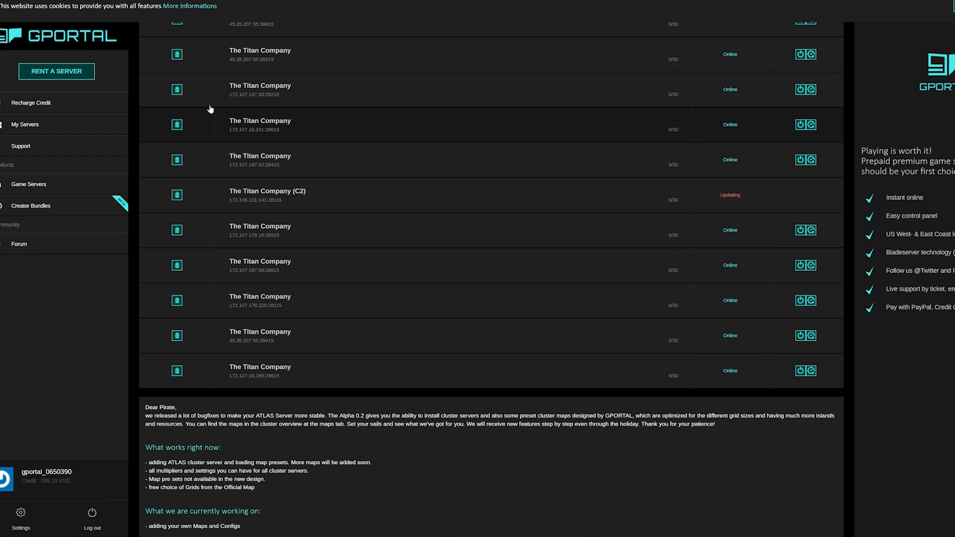
# Step: Reload the page and recheck until every server is Online except C2, still Updating
pyautogui.press('F5')
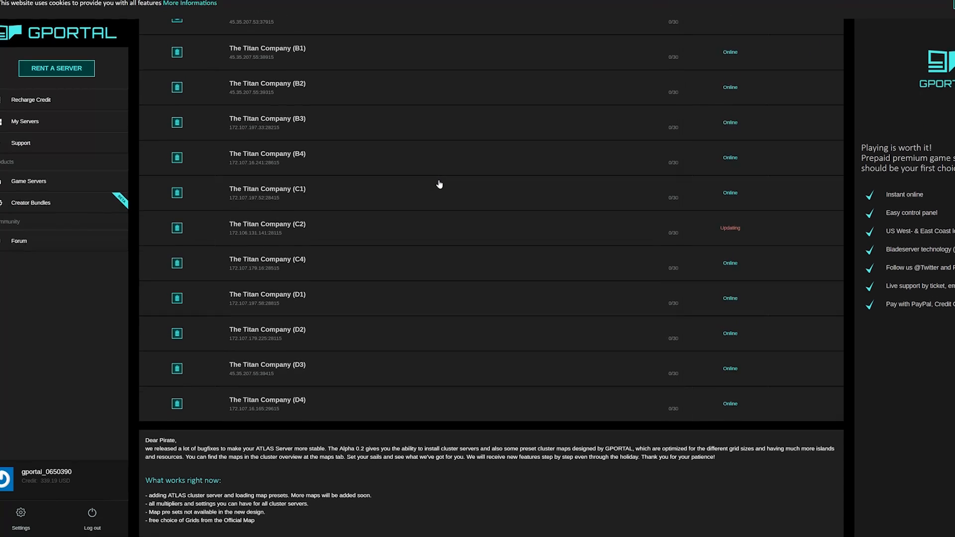
pyautogui.scroll(3, 439, 185)
pyautogui.scroll(-2, 335, 175)
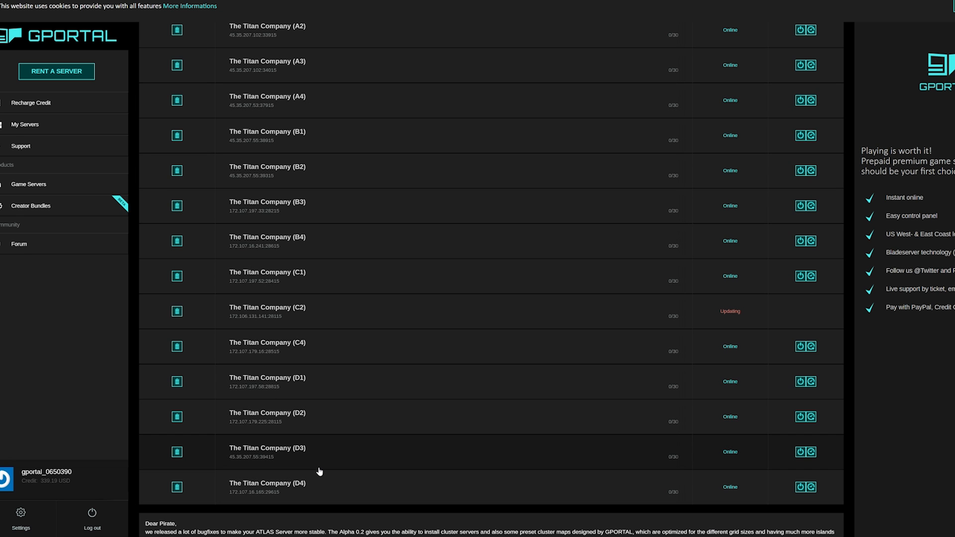
pyautogui.scroll(4, 312, 388)
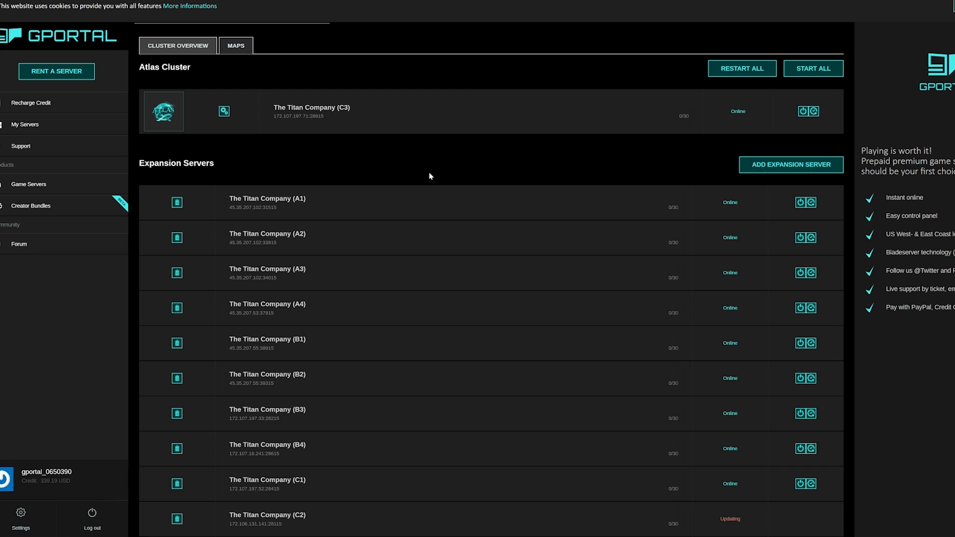
pyautogui.scroll(-1, 429, 178)
pyautogui.scroll(-4, 337, 133)
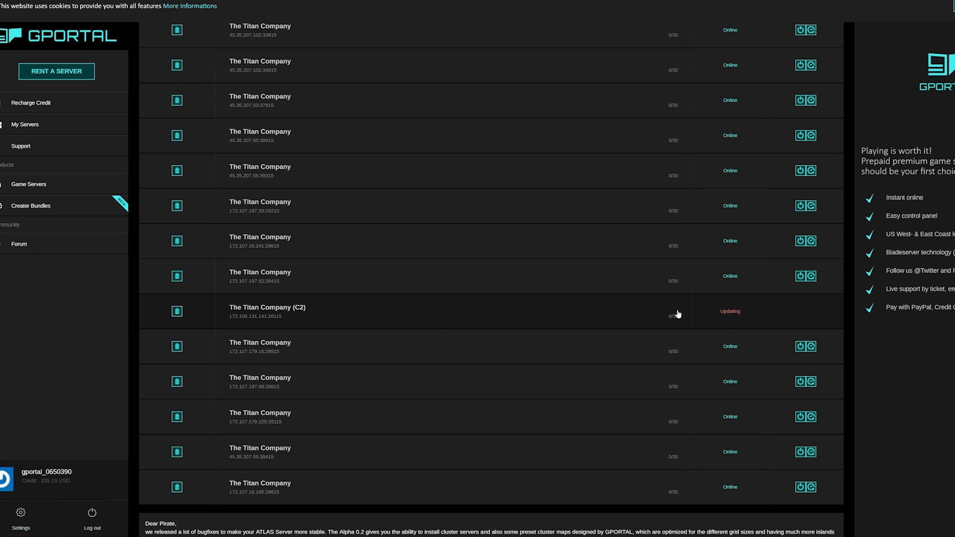
pyautogui.scroll(3, 660, 310)
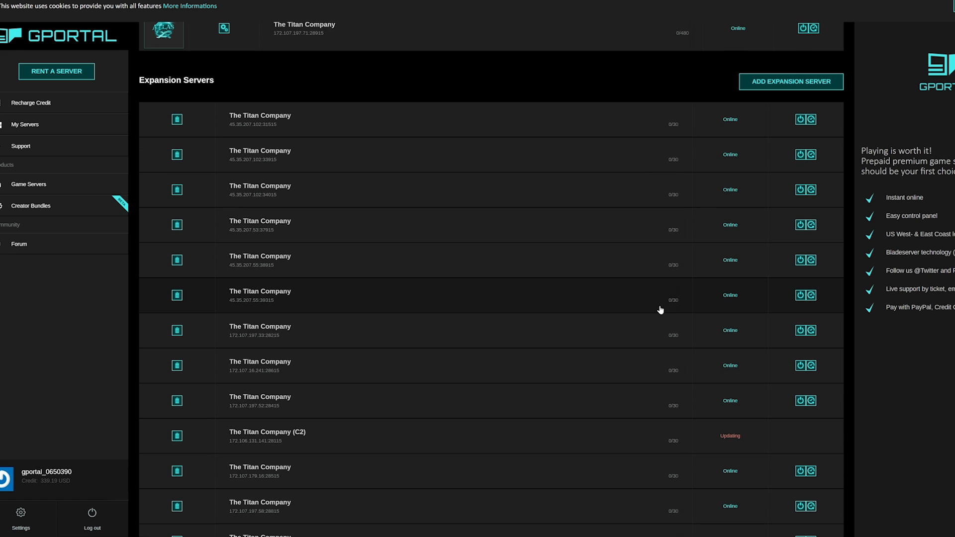
pyautogui.scroll(-1, 660, 310)
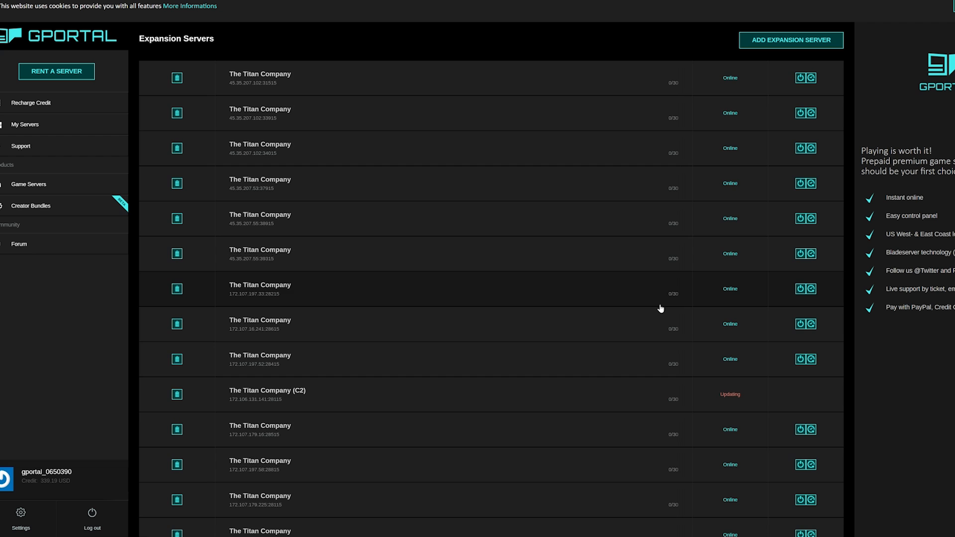
pyautogui.scroll(1, 660, 310)
pyautogui.scroll(1, 414, 188)
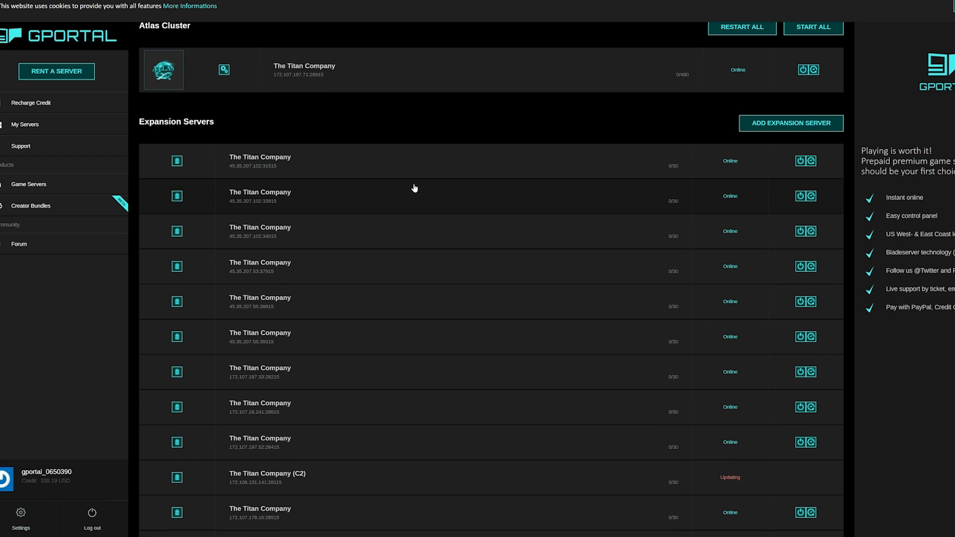
pyautogui.scroll(1, 414, 189)
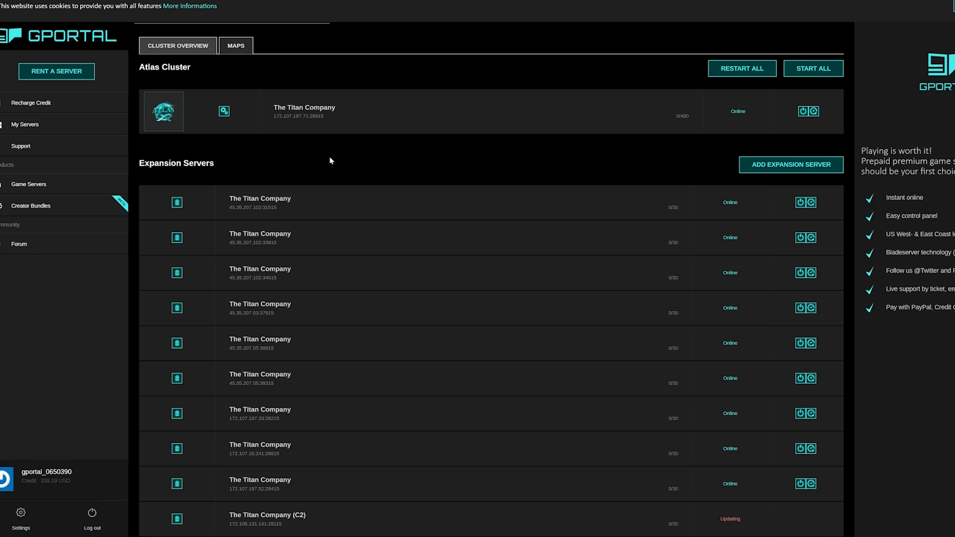
pyautogui.scroll(-2, 335, 168)
pyautogui.scroll(-1, 335, 170)
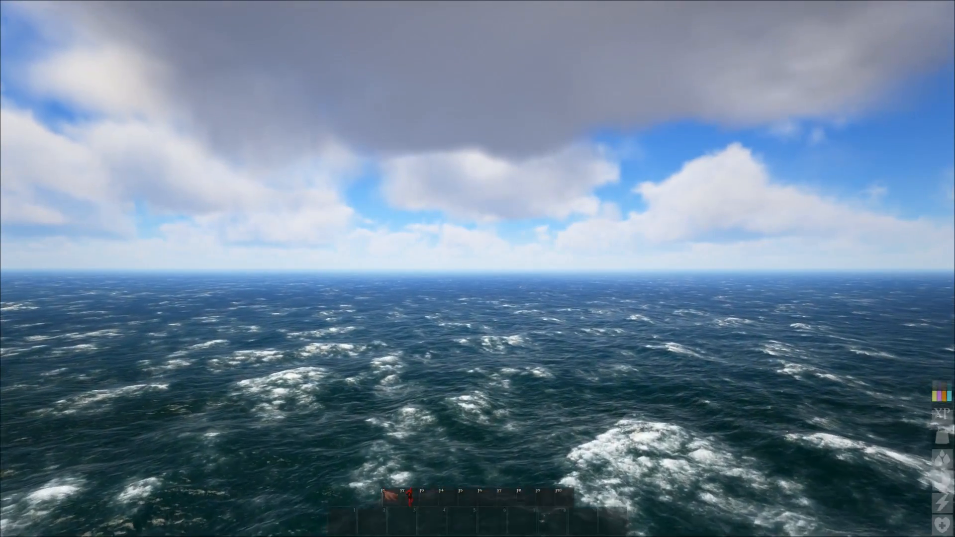
# Step: Switch to third-person view and enable cheats with the enablecheats console command
pyautogui.press('k')
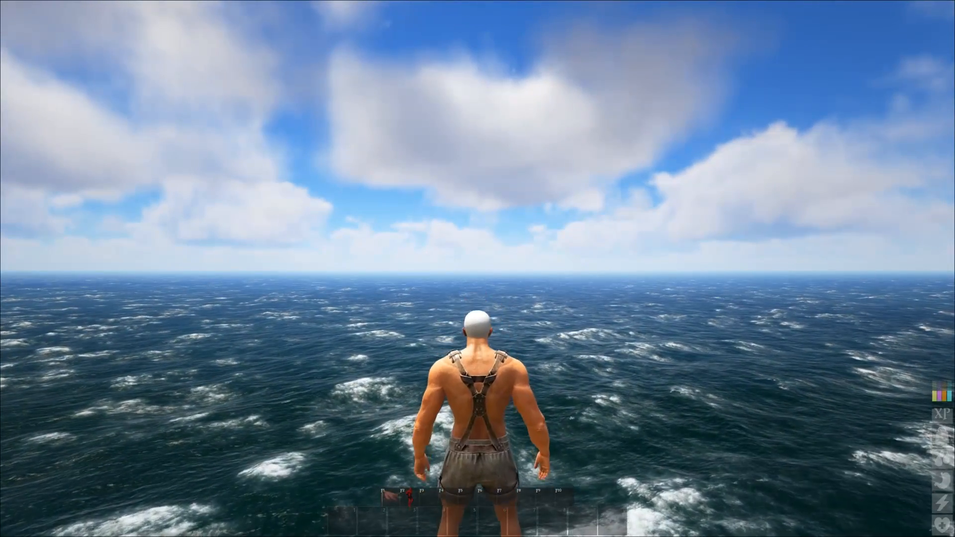
pyautogui.press('Tab')
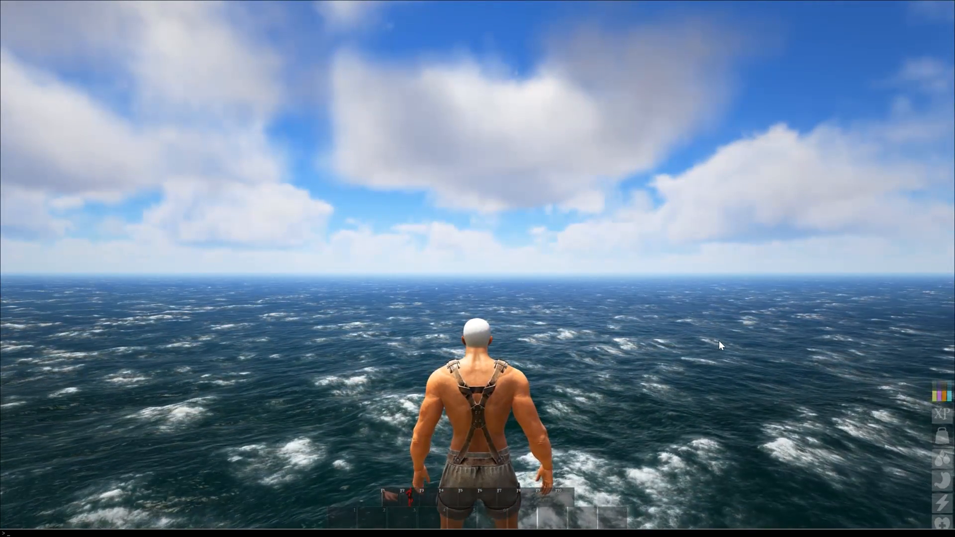
pyautogui.write('enablecheats')
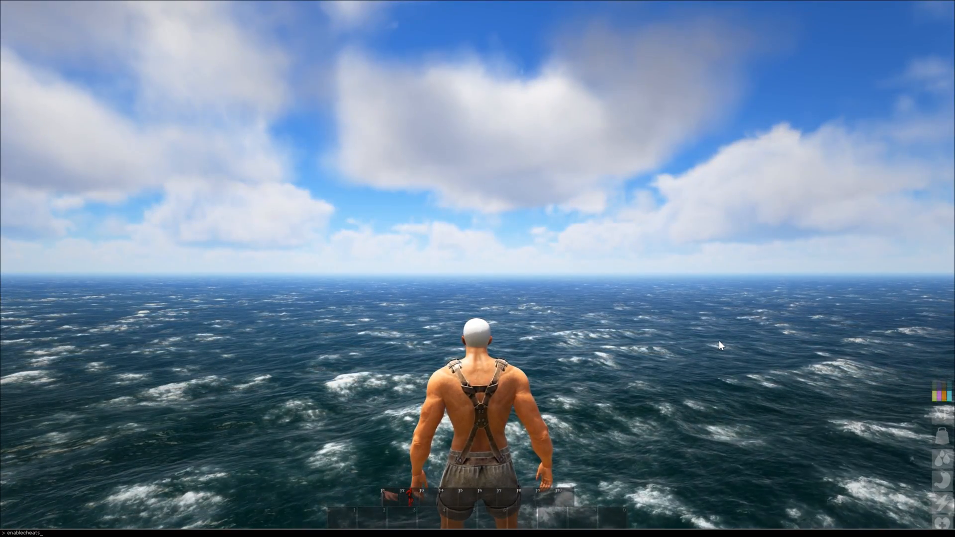
pyautogui.press('Return')
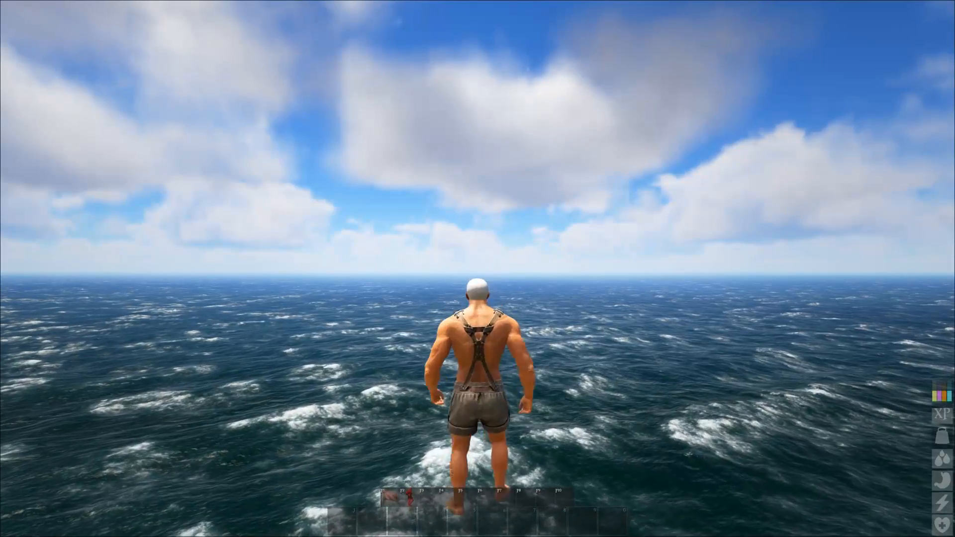
# Step: Run 'cheat fly' and fly the character forward above the ocean
pyautogui.press('Tab')
pyautogui.write('cheat fly')
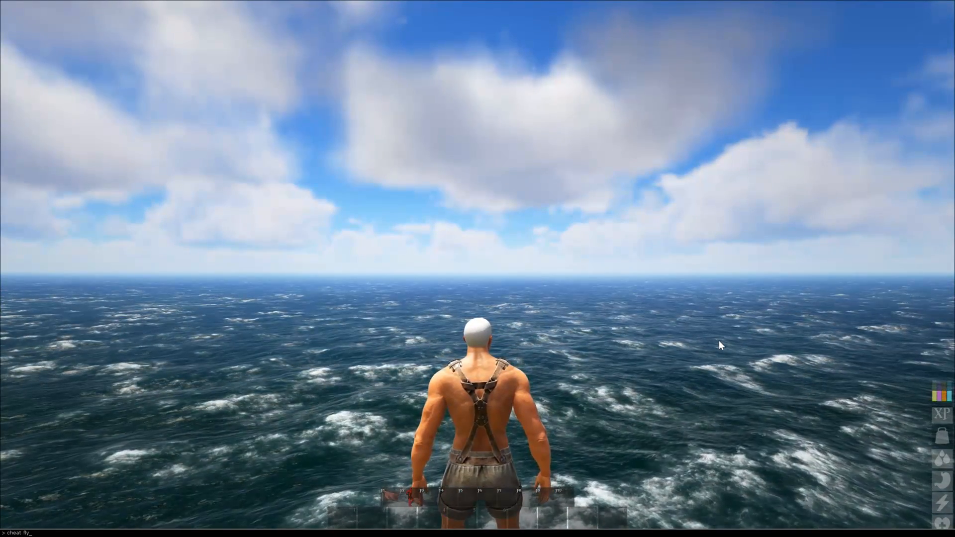
pyautogui.press('Return')
pyautogui.press('w')
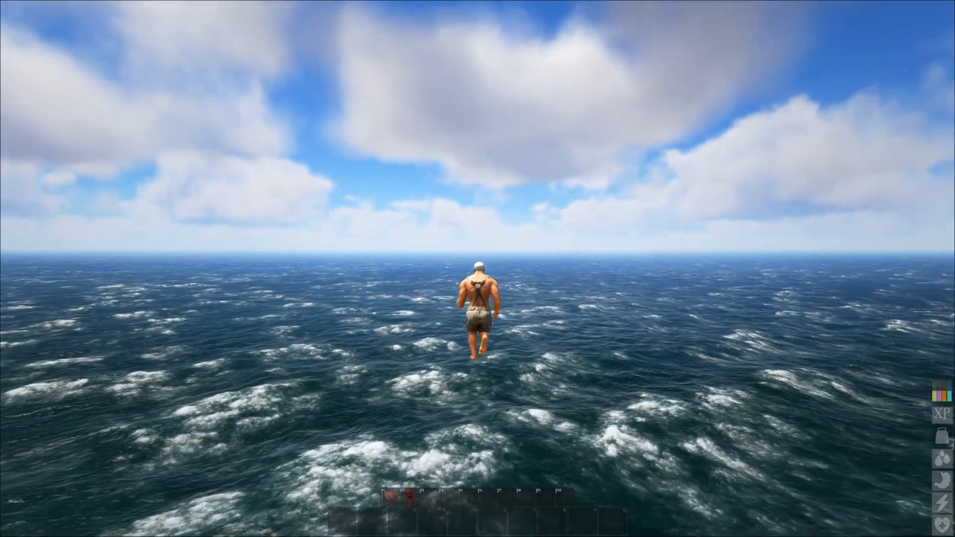
pyautogui.scroll(3, 478, 268)
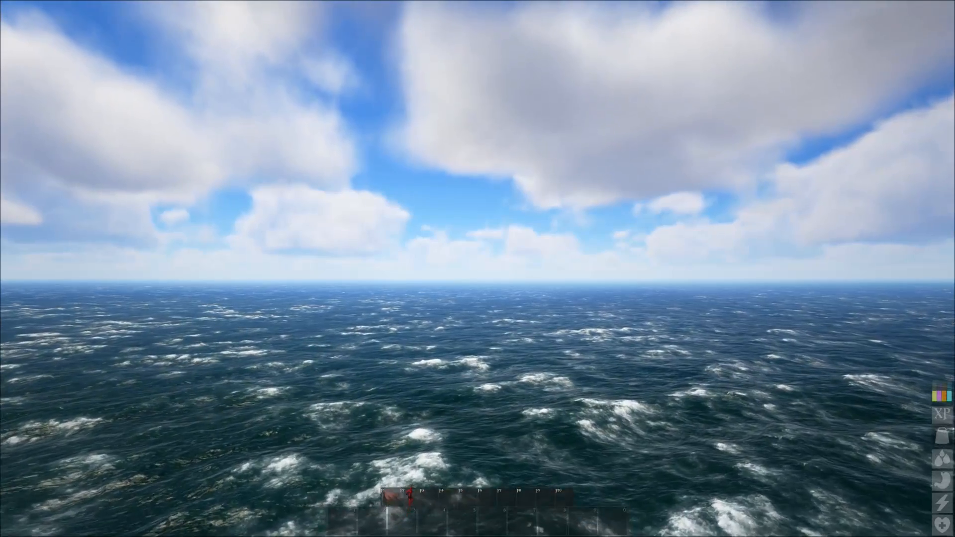
pyautogui.scroll(-3, 477, 268)
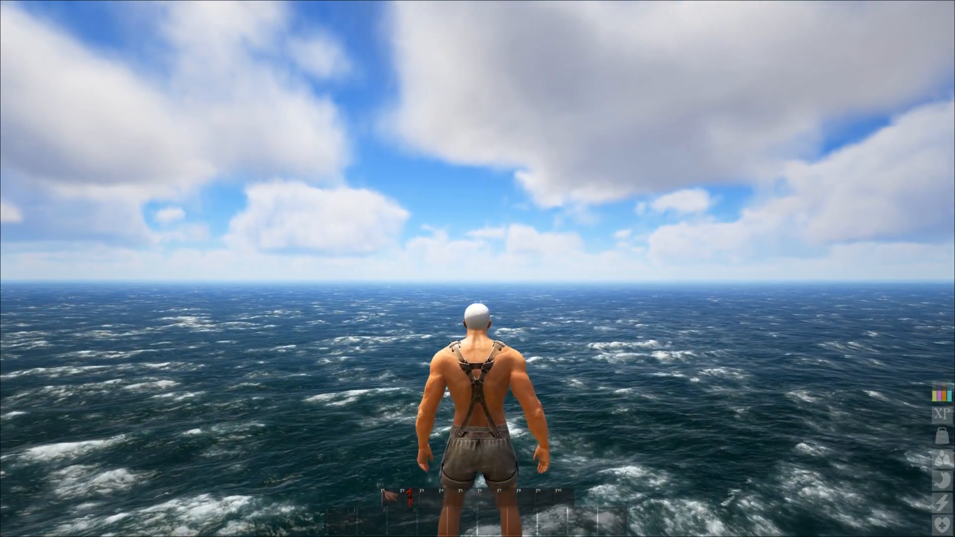
# Step: Open the Admin Menu with the showmyadminmanager console command
pyautogui.press('Tab')
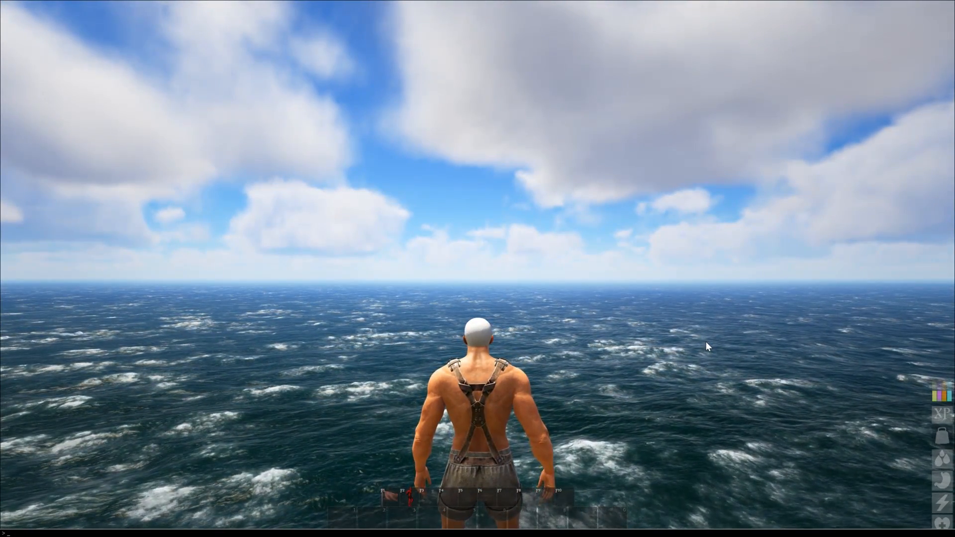
pyautogui.write('sho')
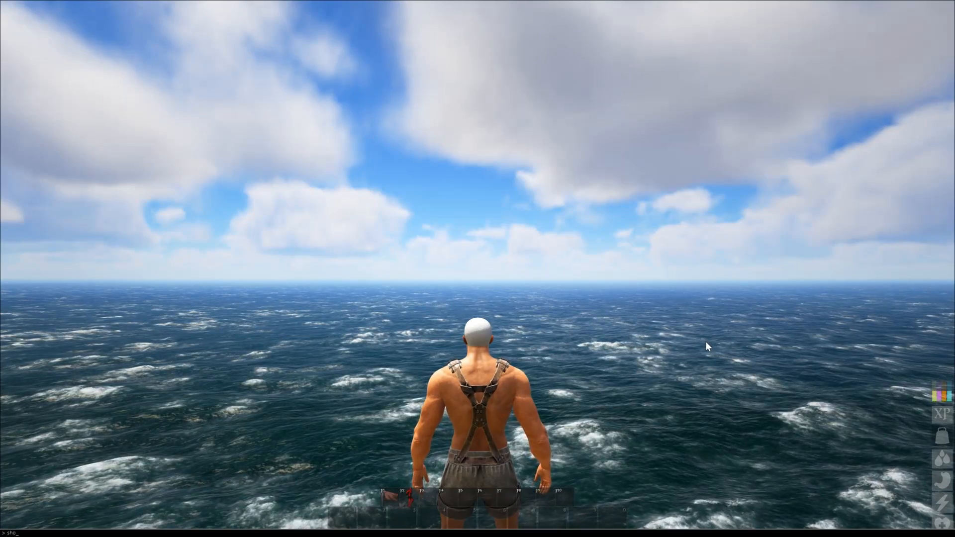
pyautogui.write('wmy')
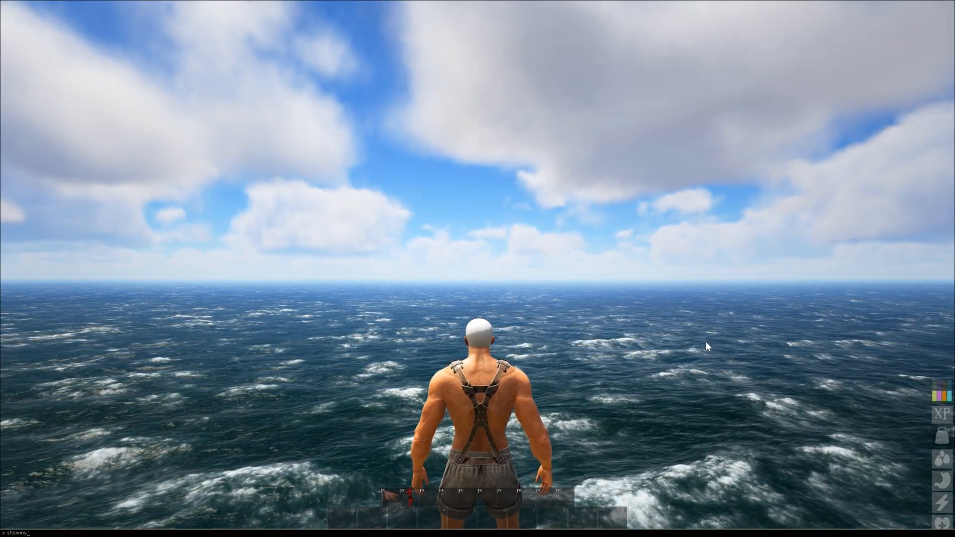
pyautogui.write('adminmanager')
pyautogui.press('Return')
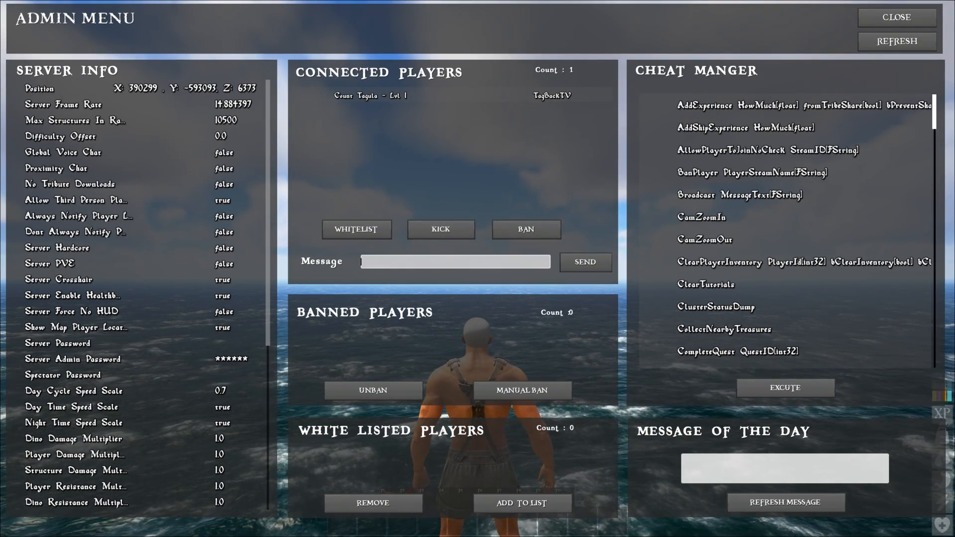
# Step: Scroll through the Admin Menu's Cheat Manger command list, then close the menu with Escape
pyautogui.scroll(-10, 786, 228)
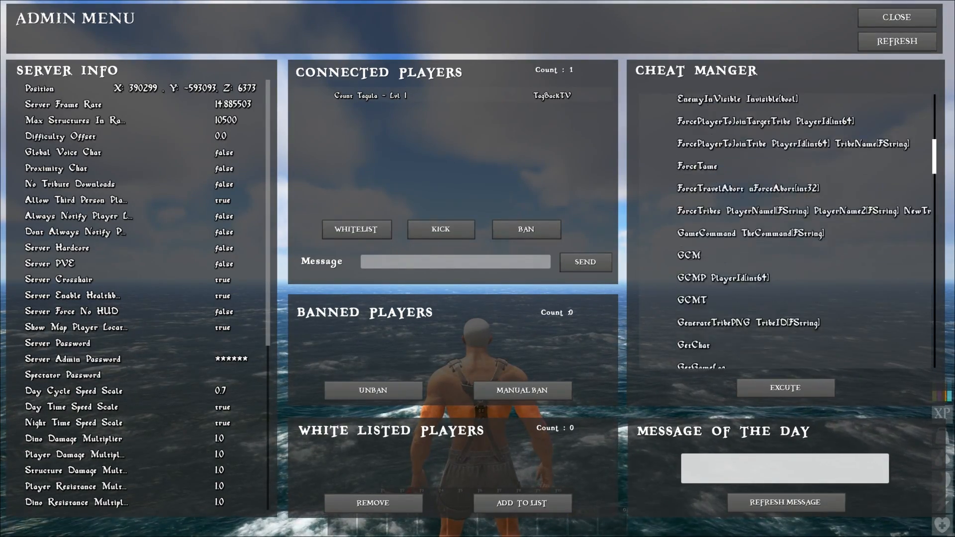
pyautogui.scroll(-10, 786, 228)
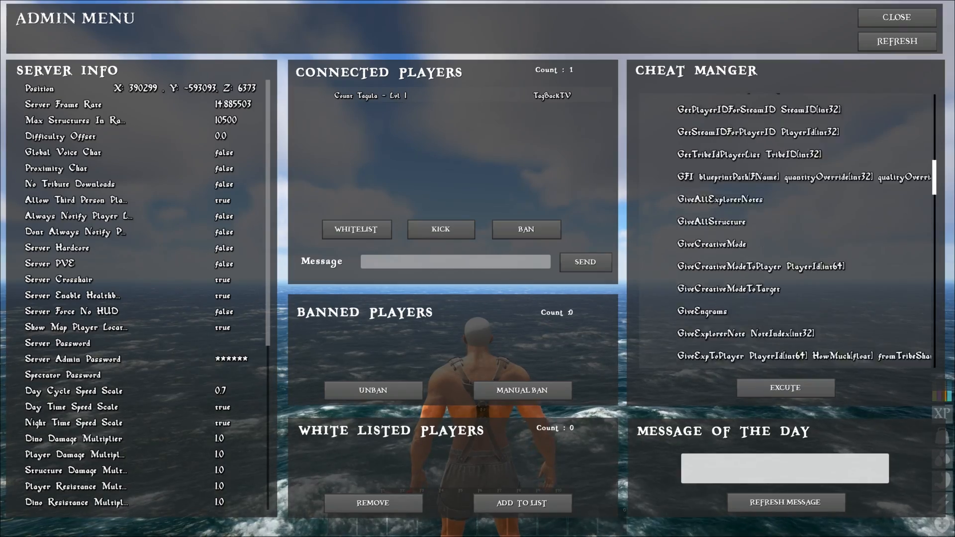
pyautogui.scroll(-10, 786, 229)
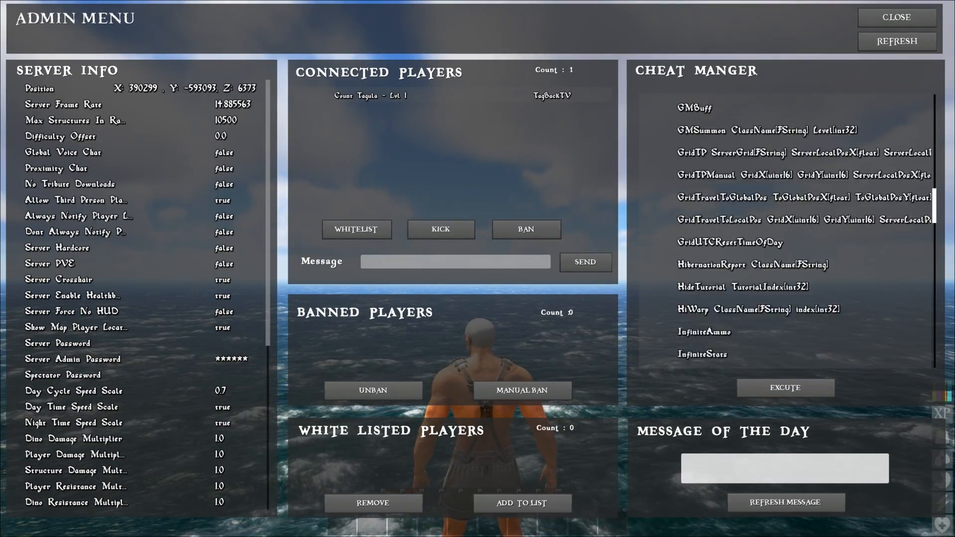
pyautogui.scroll(-15, 786, 228)
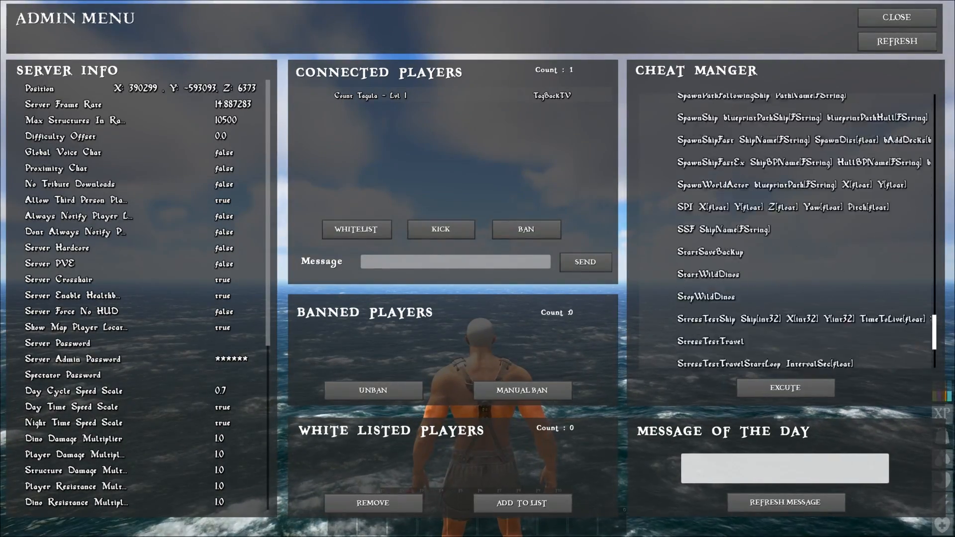
pyautogui.scroll(-8, 786, 228)
pyautogui.scroll(3, 786, 229)
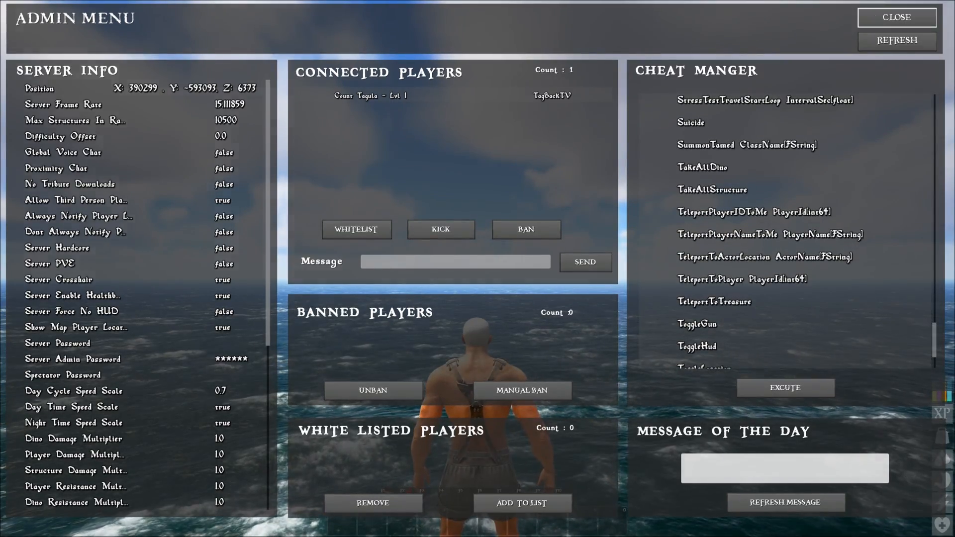
pyautogui.press('Escape')
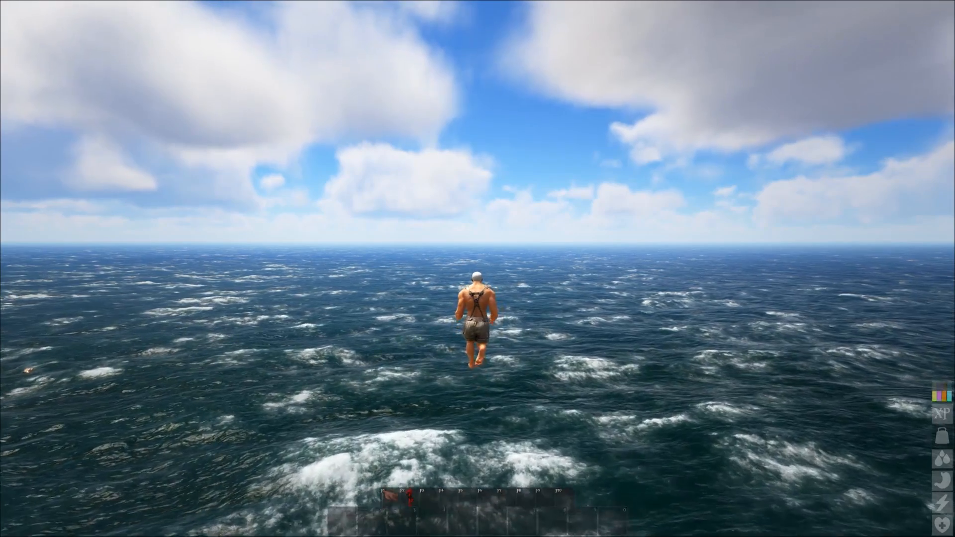
# Step: Keep the character flying forward above the open ocean with W, no menu open
pyautogui.press('w')
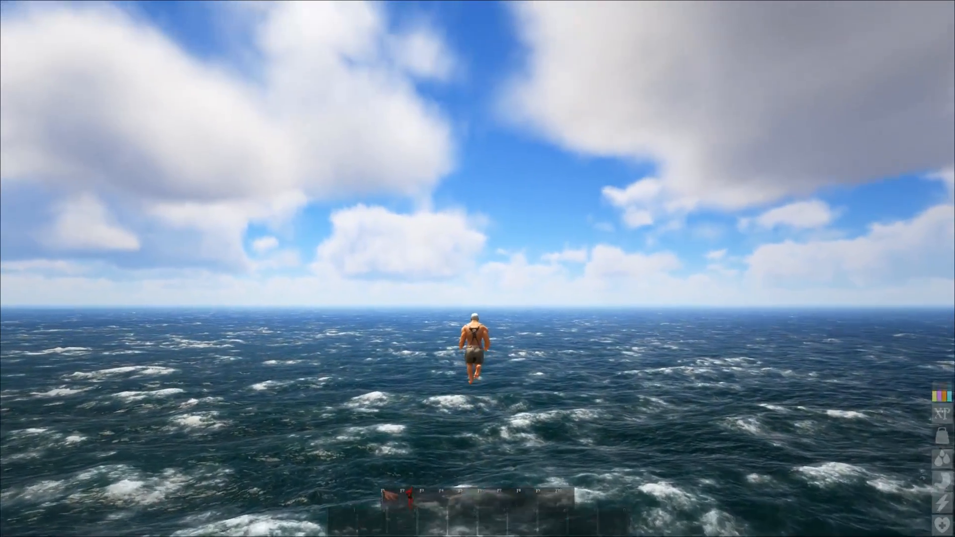